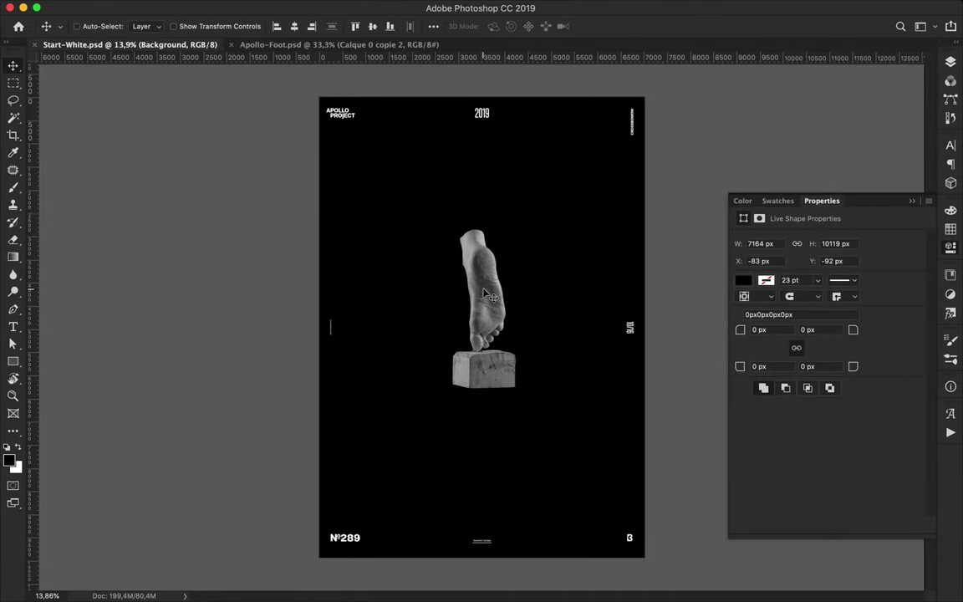
# Scale the foot sculpture layer up to 120% and fit the whole poster in view
pyautogui.click(442, 266)
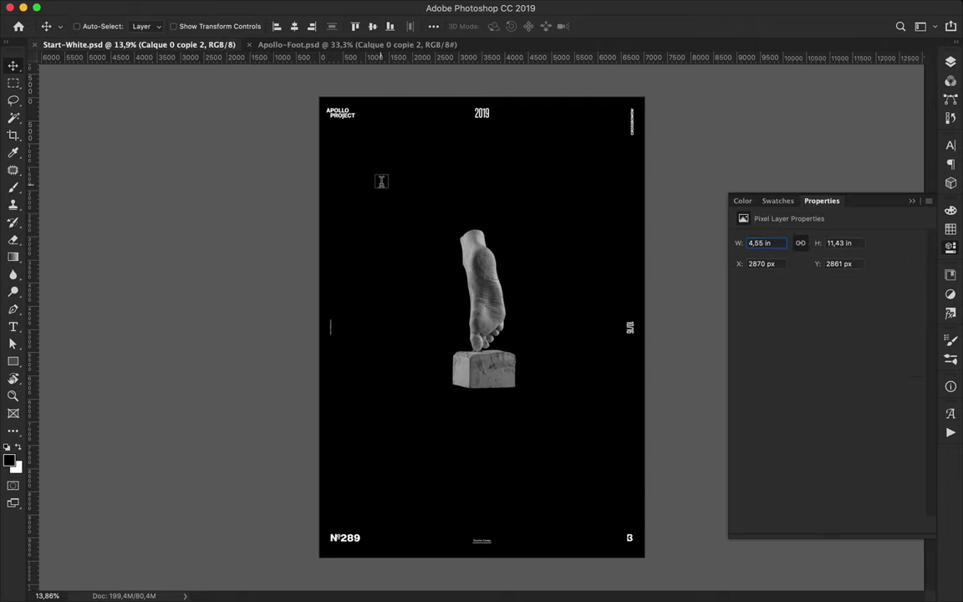
pyautogui.press('t')
pyautogui.hotkey('ctrl', 't')
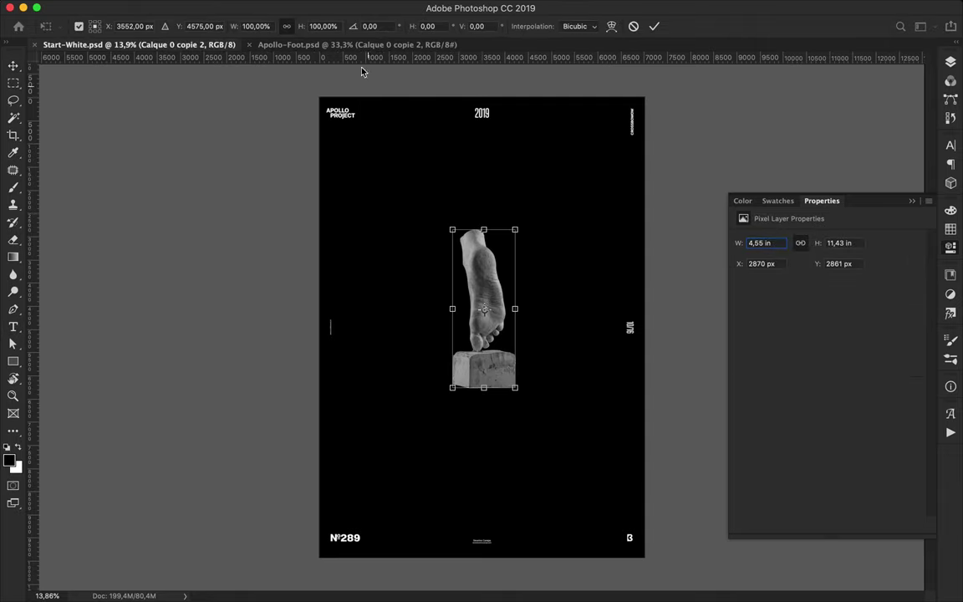
pyautogui.click(261, 27)
pyautogui.write('120')
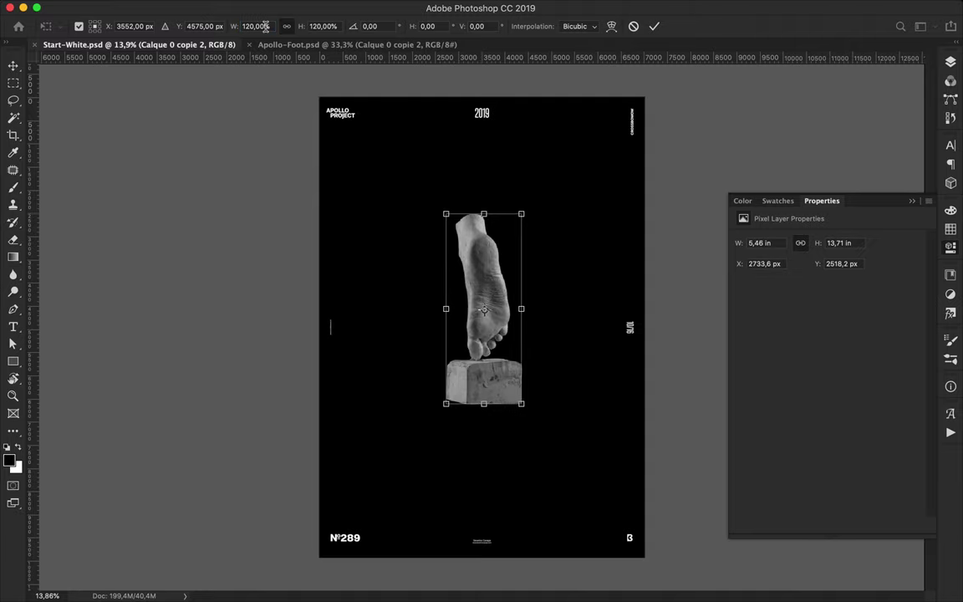
pyautogui.press('Return')
pyautogui.hotkey('ctrl', '0')
pyautogui.press('v')
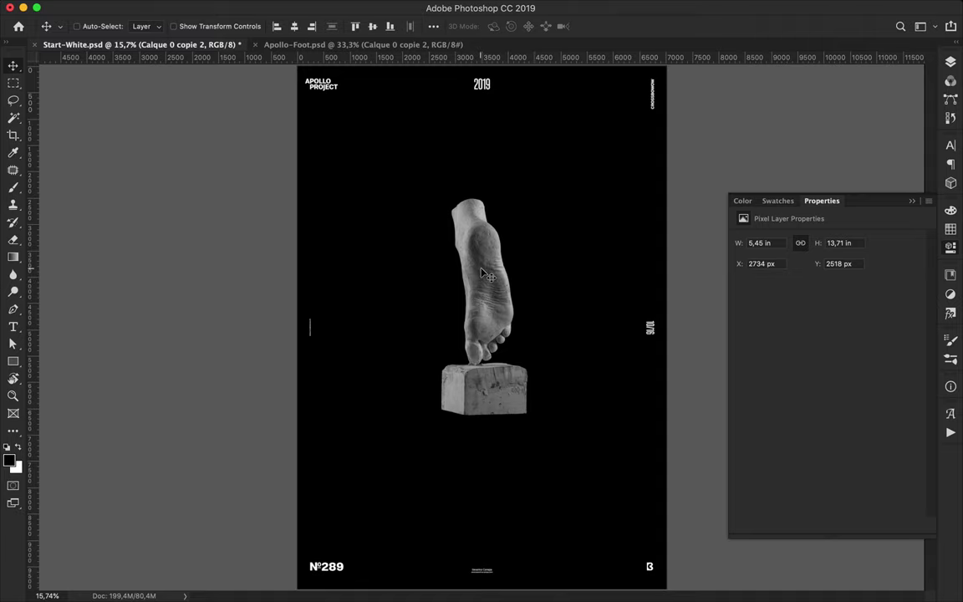
pyautogui.scroll(-1, 487, 275)
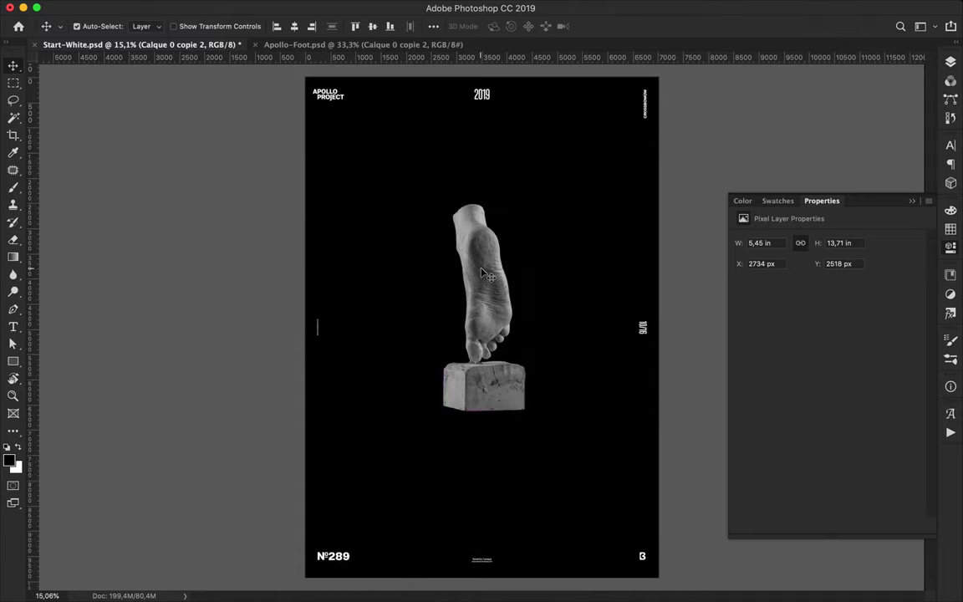
# Rotate the foot to 150° and move it down and to the right
pyautogui.hotkey('ctrl', 't')
pyautogui.moveTo(431, 185); pyautogui.dragTo(627, 407)
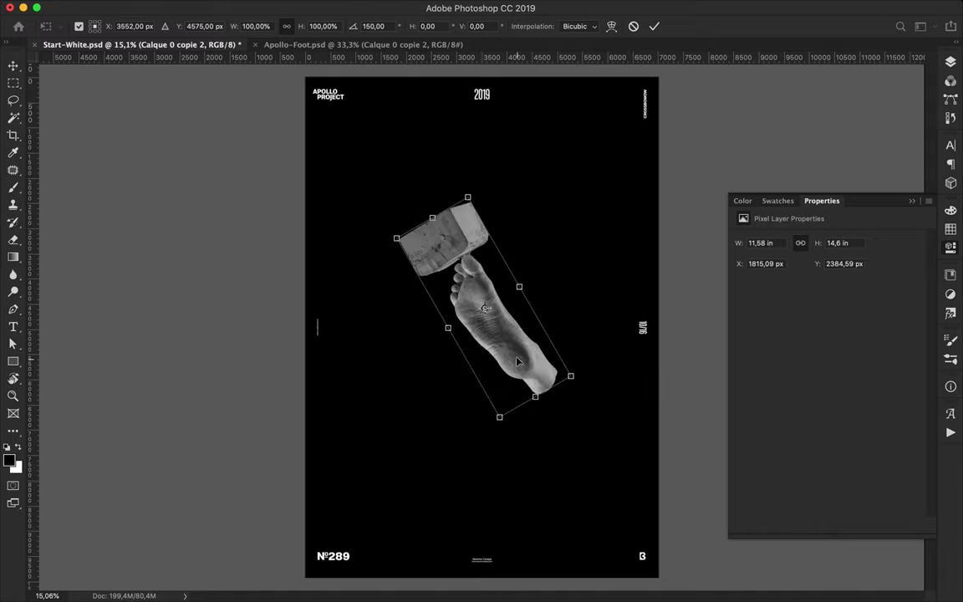
pyautogui.moveTo(518, 361); pyautogui.dragTo(581, 464)
pyautogui.press('Return')
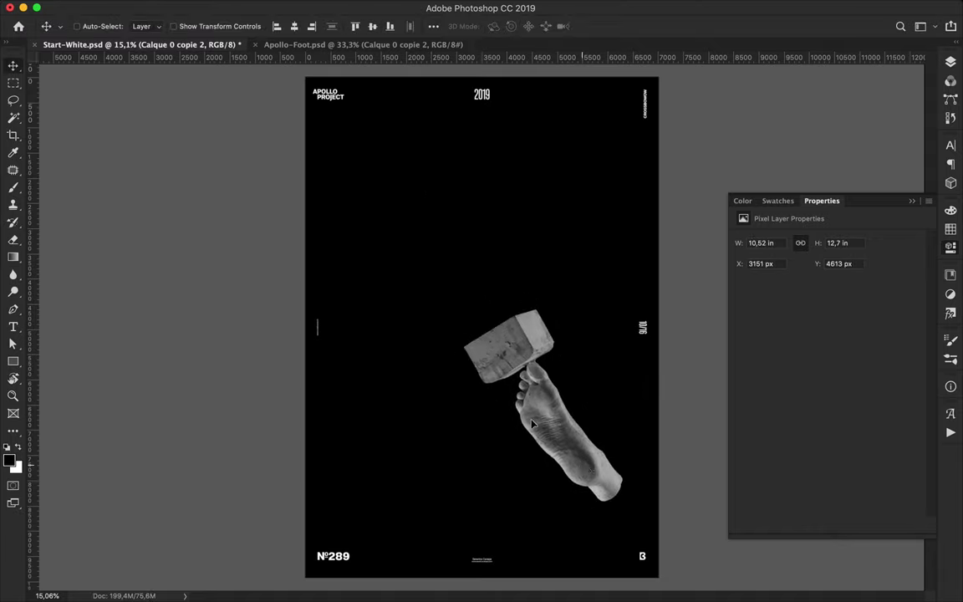
# Duplicate the foot, flip the copy horizontally, rotate it 120°, and align both blocks
pyautogui.keyDown('alt'); pyautogui.moveTo(531, 424); pyautogui.dragTo(464, 358); pyautogui.keyUp('alt')
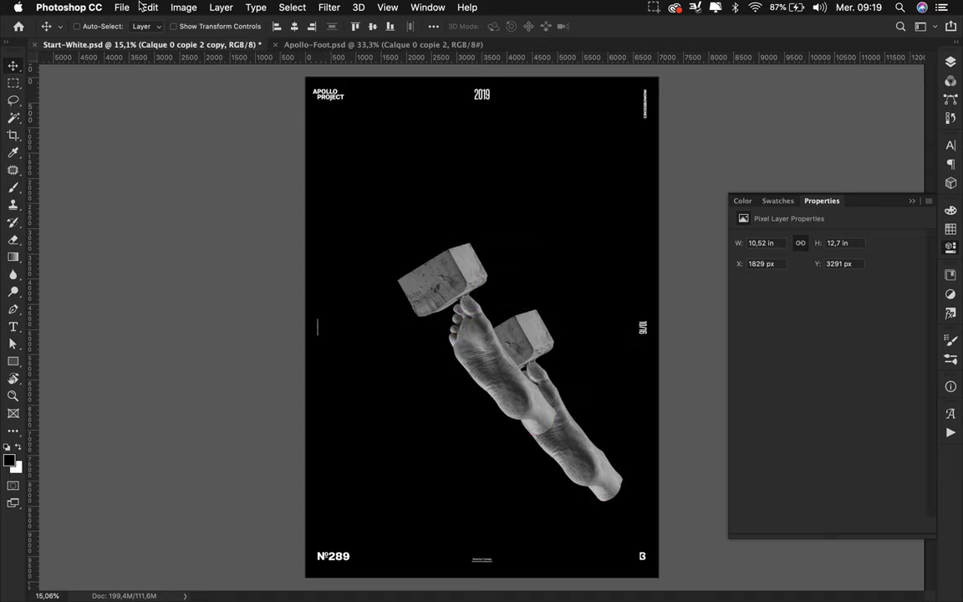
pyautogui.click(131, 7)
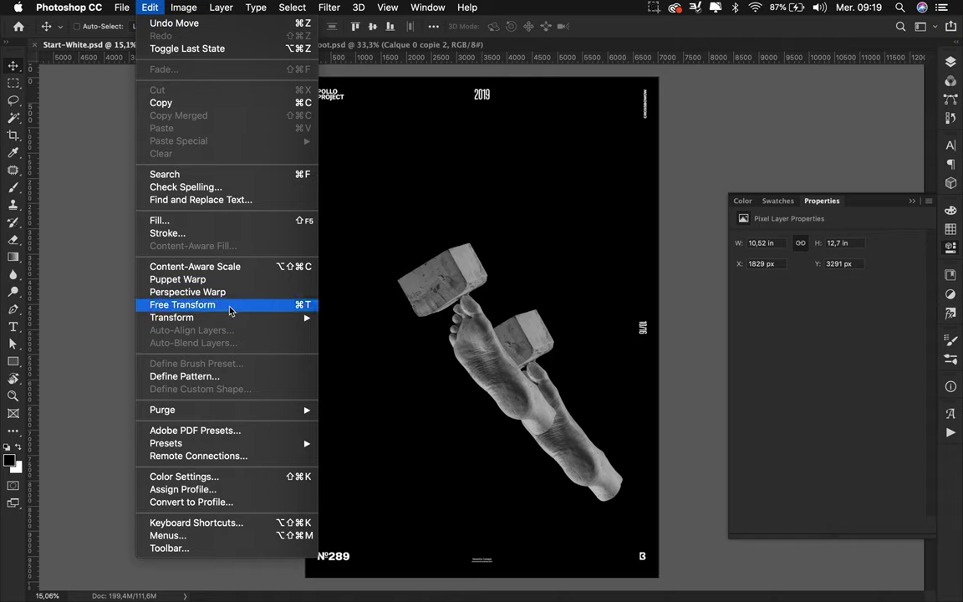
pyautogui.moveTo(171, 318)
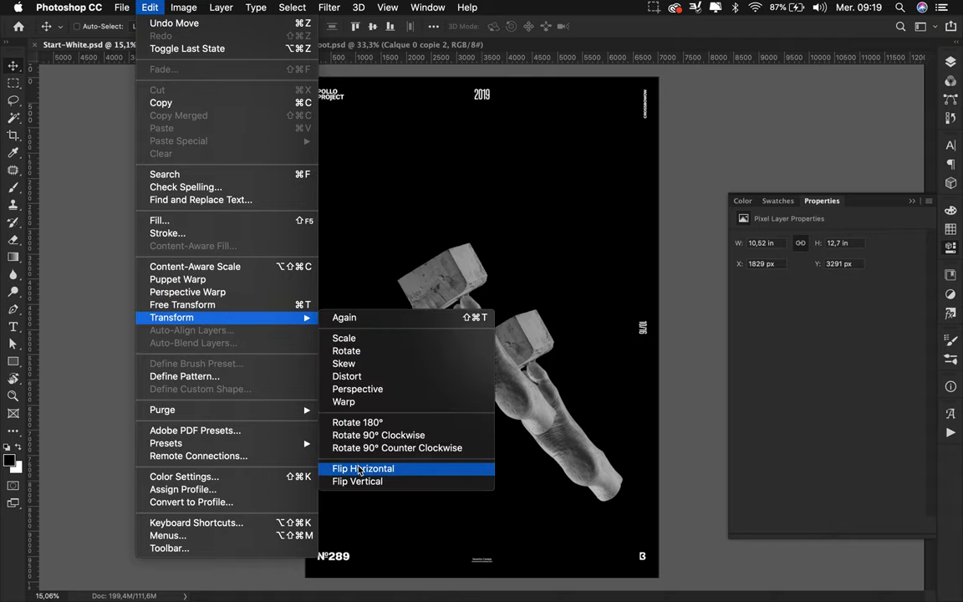
pyautogui.click(360, 469)
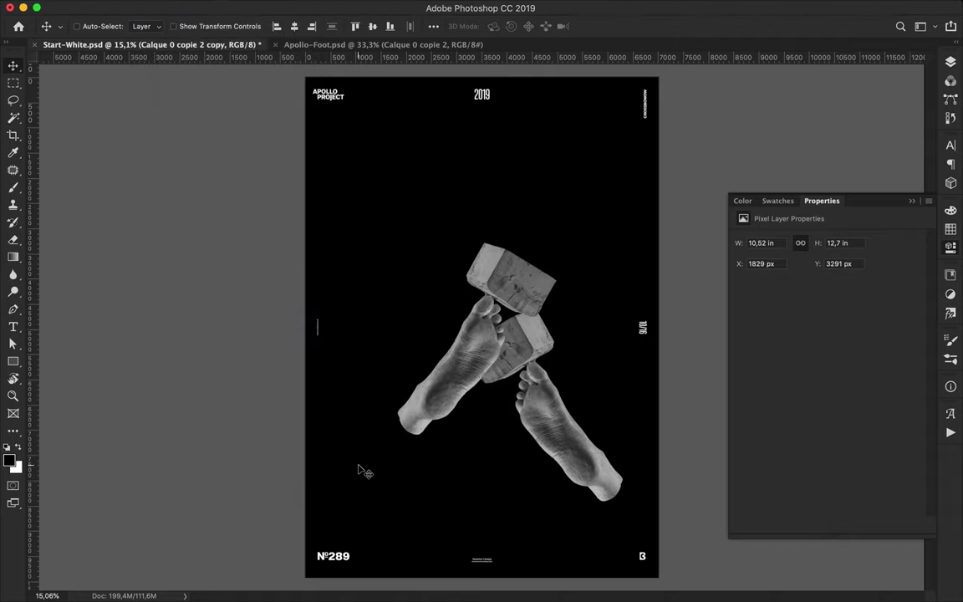
pyautogui.hotkey('ctrl', 't')
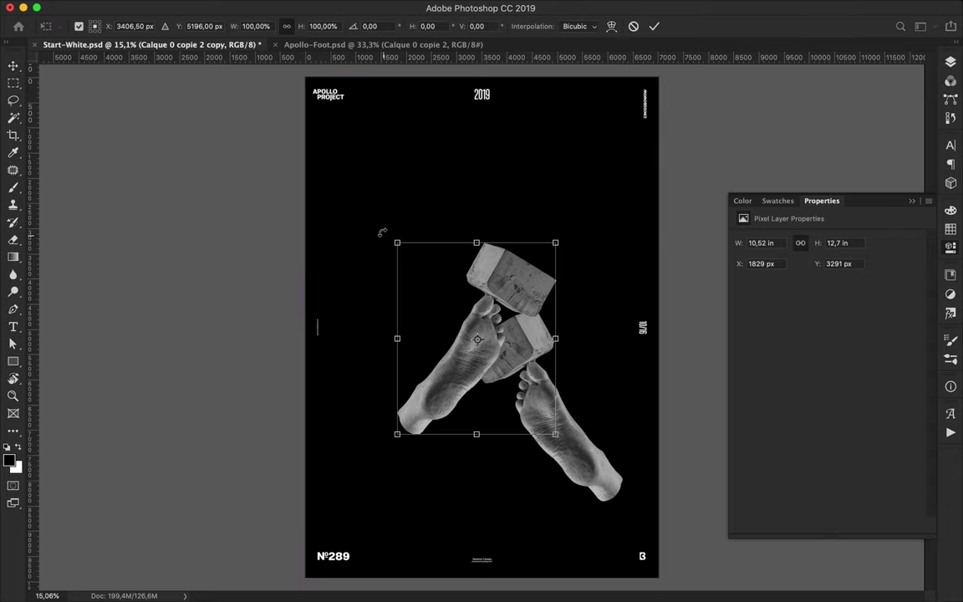
pyautogui.moveTo(395, 221); pyautogui.dragTo(560, 316)
pyautogui.moveTo(498, 405); pyautogui.dragTo(479, 321)
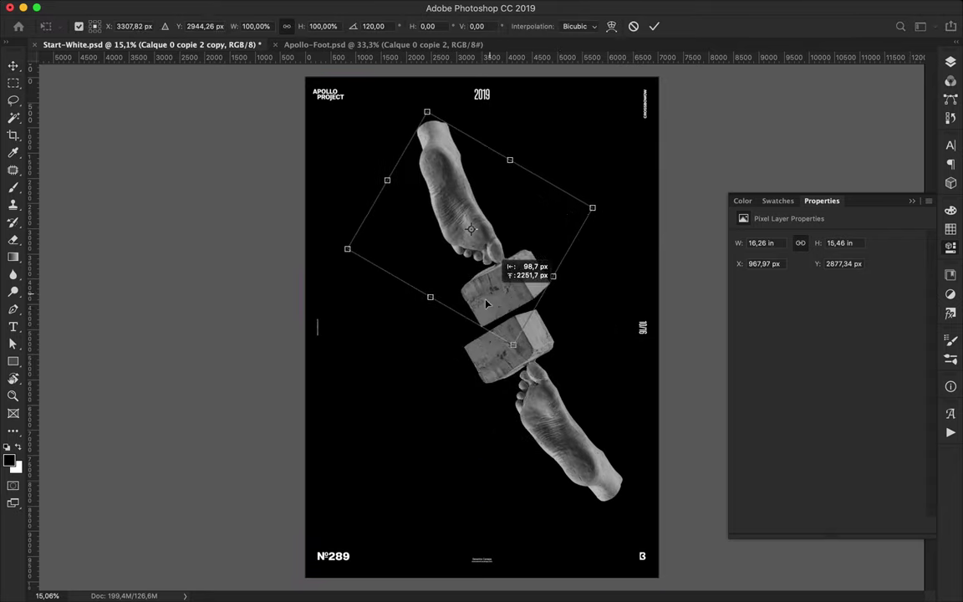
pyautogui.moveTo(479, 321); pyautogui.dragTo(480, 322)
pyautogui.press('Return')
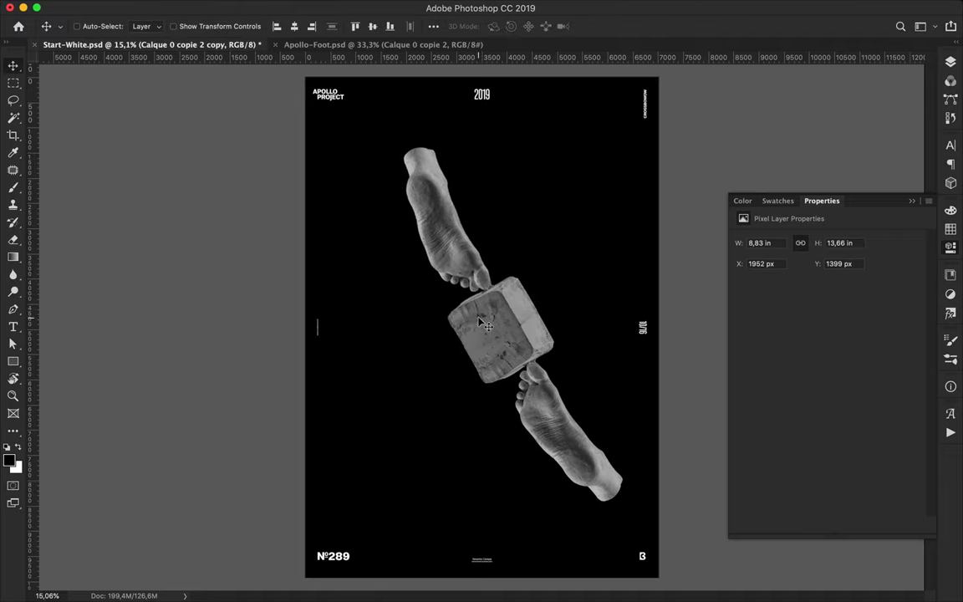
pyautogui.scroll(2, 480, 358)
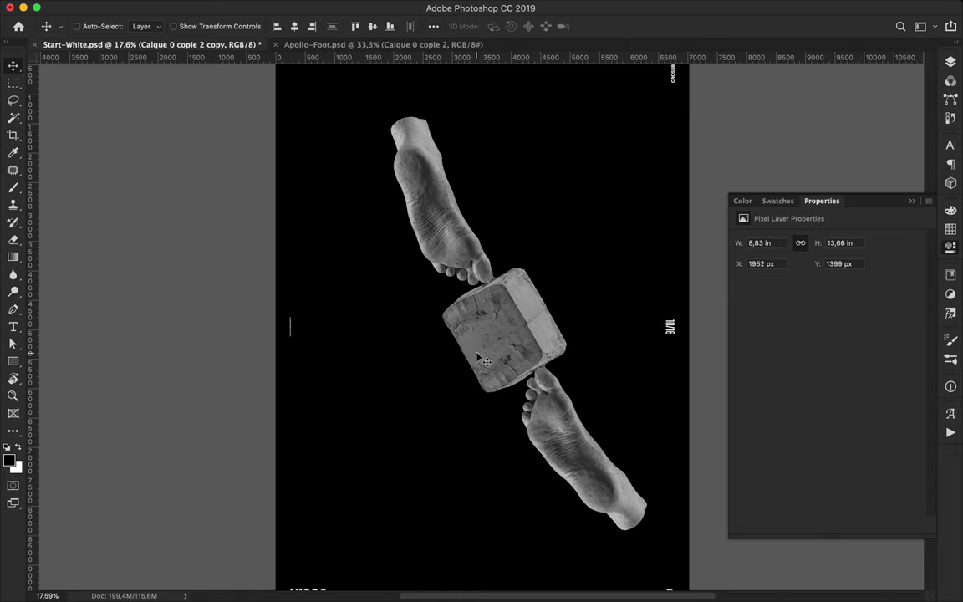
# Set the Eraser to a soft round brush at 162 px
pyautogui.press('e')
pyautogui.click(87, 32)
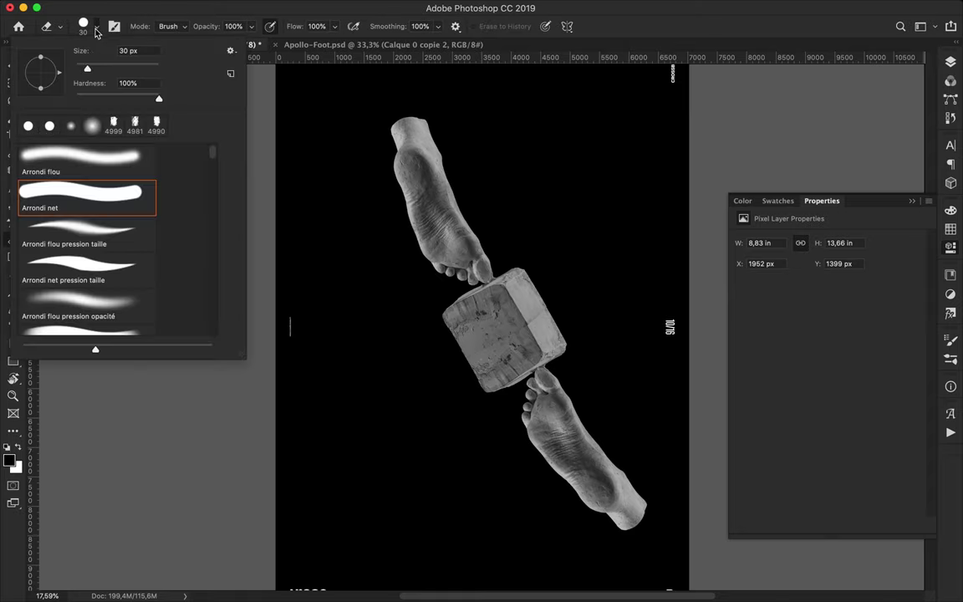
pyautogui.click(80, 155)
pyautogui.click(104, 70)
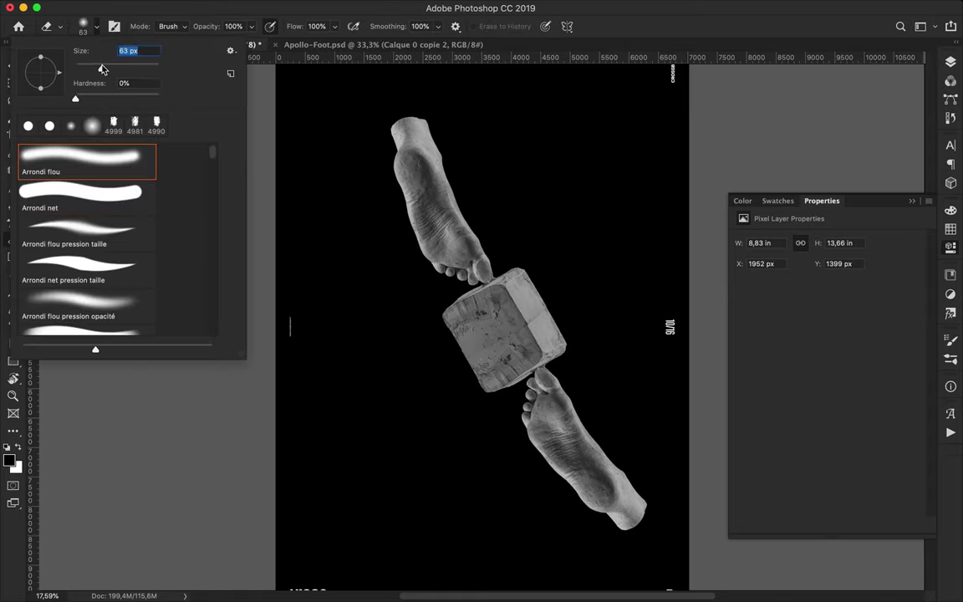
pyautogui.click(120, 69)
pyautogui.click(130, 69)
pyautogui.scroll(3, 467, 363)
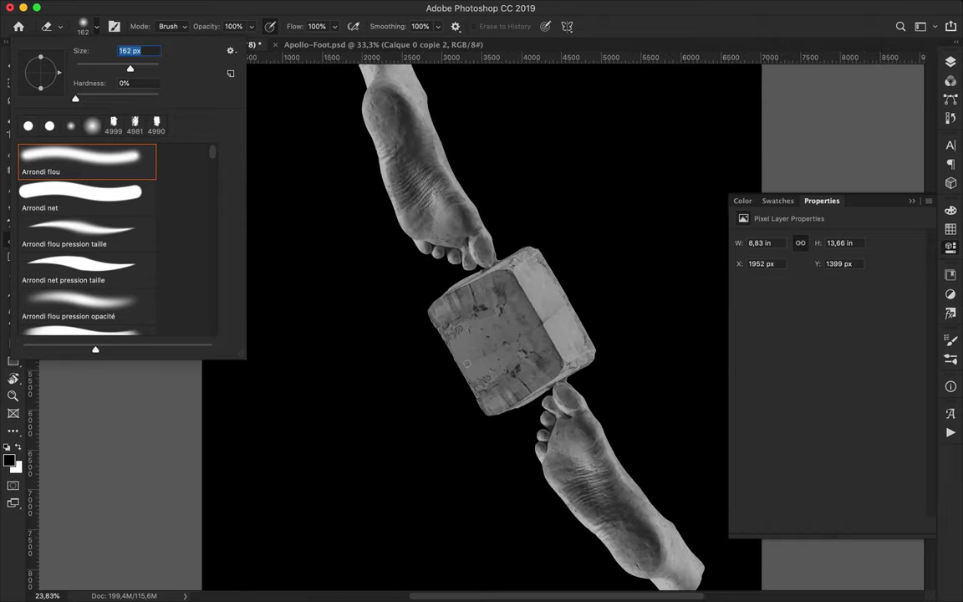
pyautogui.scroll(3, 466, 363)
pyautogui.press('Return')
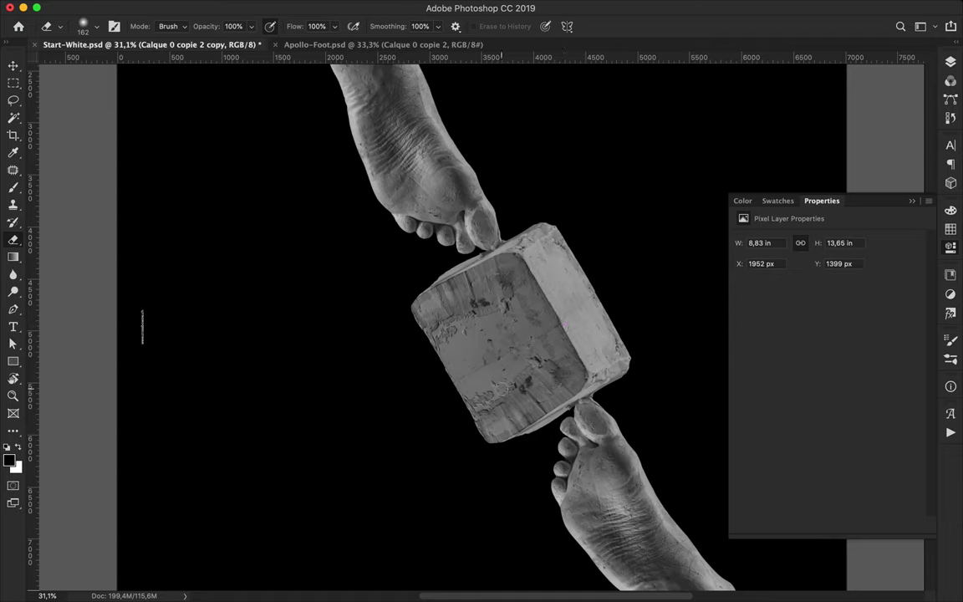
# Erase the overlapping edges of the copied block so both feet share one block
pyautogui.scroll(-2, 499, 390)
pyautogui.scroll(-2, 499, 390)
pyautogui.scroll(-2, 500, 389)
pyautogui.scroll(-2, 502, 389)
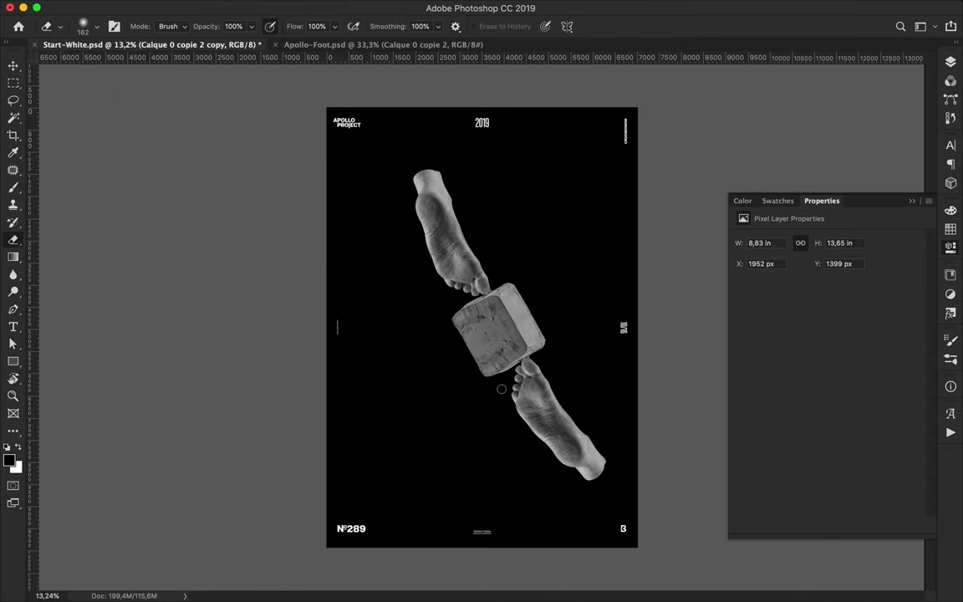
pyautogui.press('v')
# Select both foot layers together and move the feet and block to the left
pyautogui.click(950, 61)
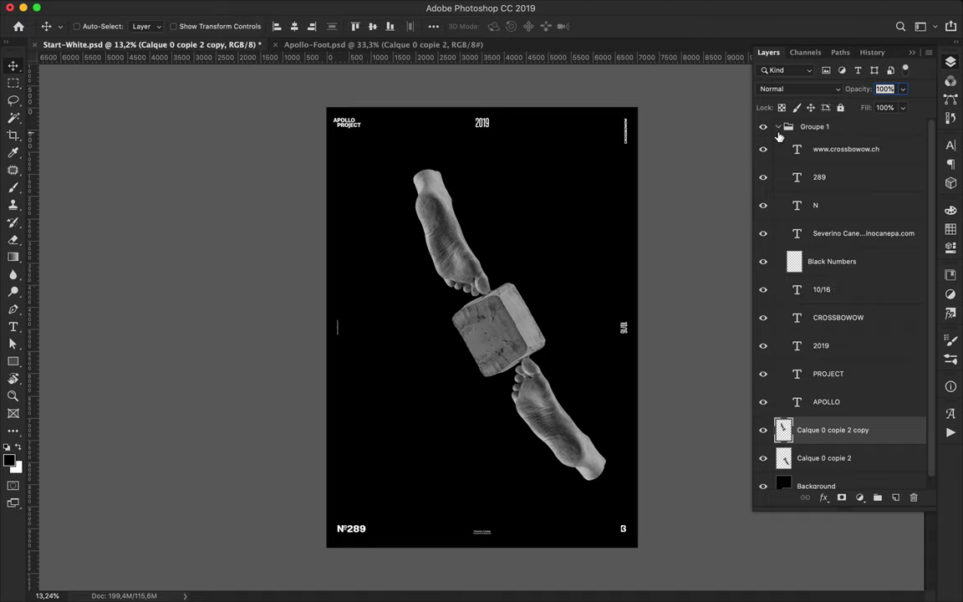
pyautogui.scroll(-1, 793, 448)
pyautogui.scroll(1, 785, 143)
pyautogui.click(778, 126)
pyautogui.keyDown('shift'); pyautogui.click(819, 176); pyautogui.keyUp('shift')
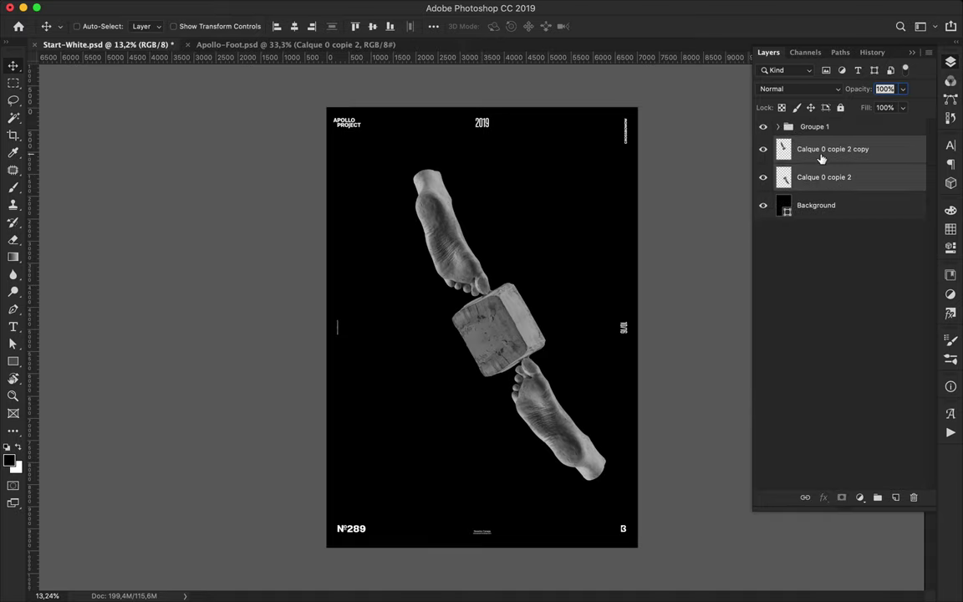
pyautogui.moveTo(502, 317)
pyautogui.mouseDown()
pyautogui.moveTo(488, 320)
pyautogui.moveTo(505, 269)
pyautogui.moveTo(444, 363)
pyautogui.mouseUp()
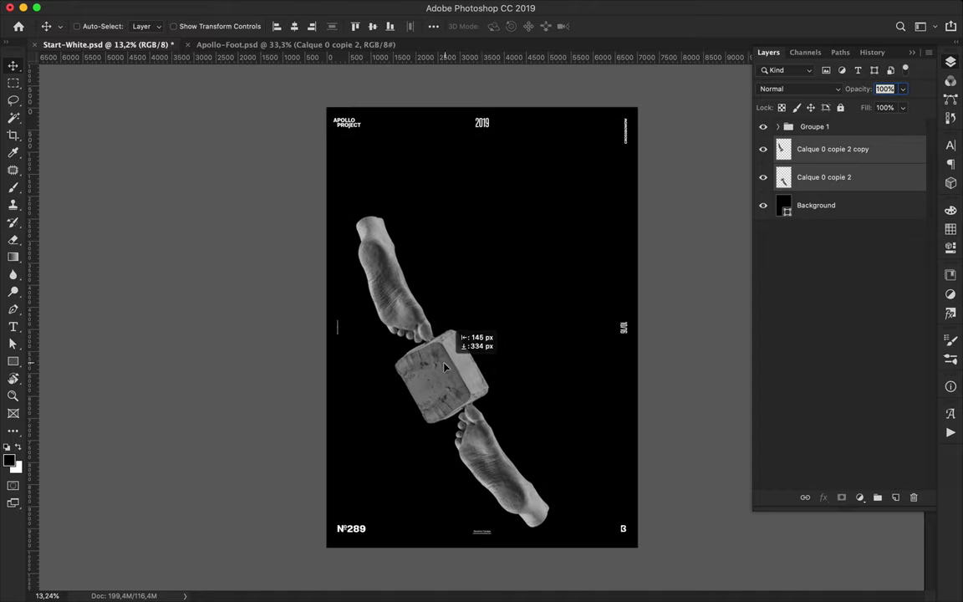
pyautogui.moveTo(444, 366); pyautogui.dragTo(443, 361)
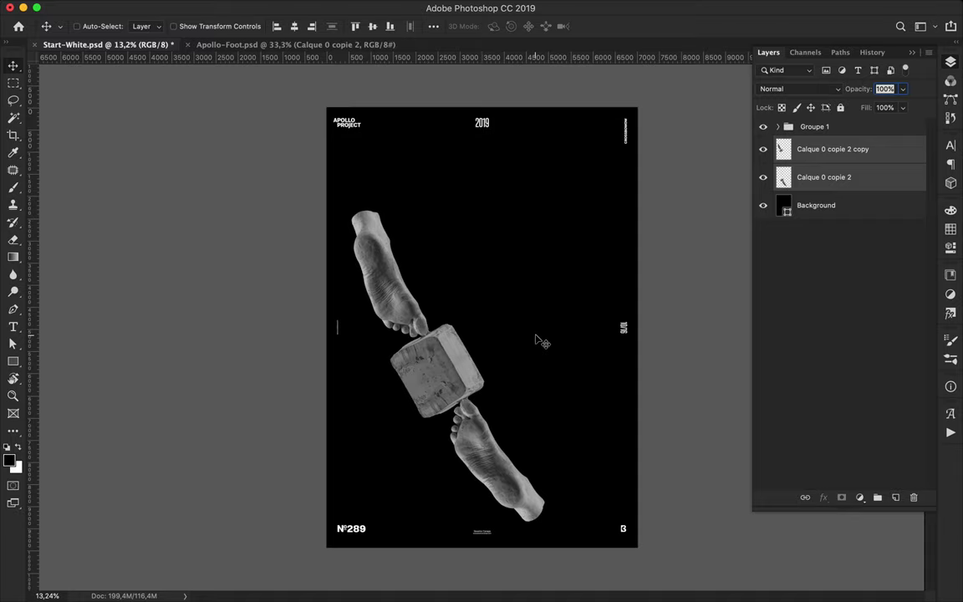
# Rotate the foot pair 30° to stand upright and move it up and left
pyautogui.hotkey('ctrl', 't')
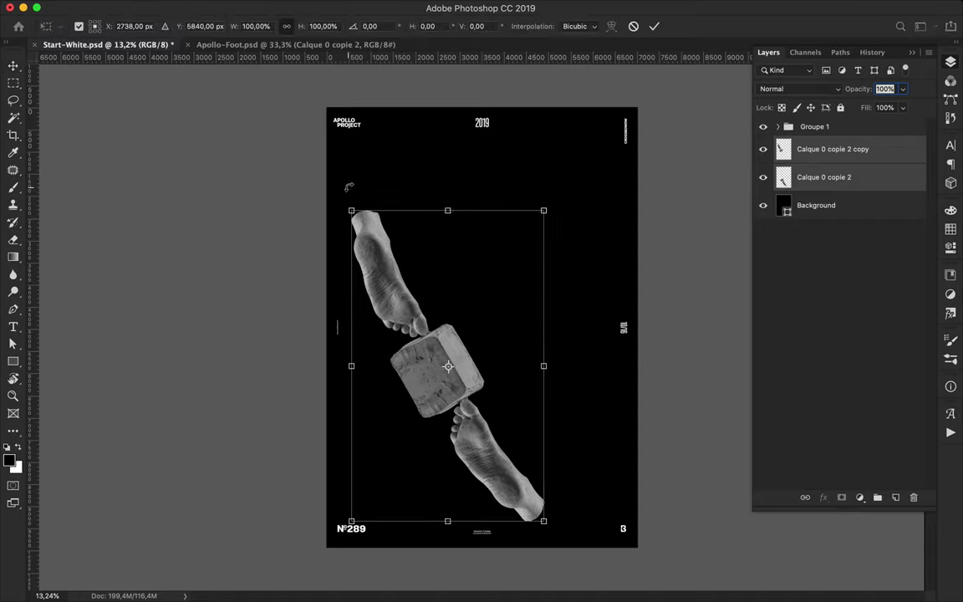
pyautogui.moveTo(349, 186); pyautogui.dragTo(443, 181)
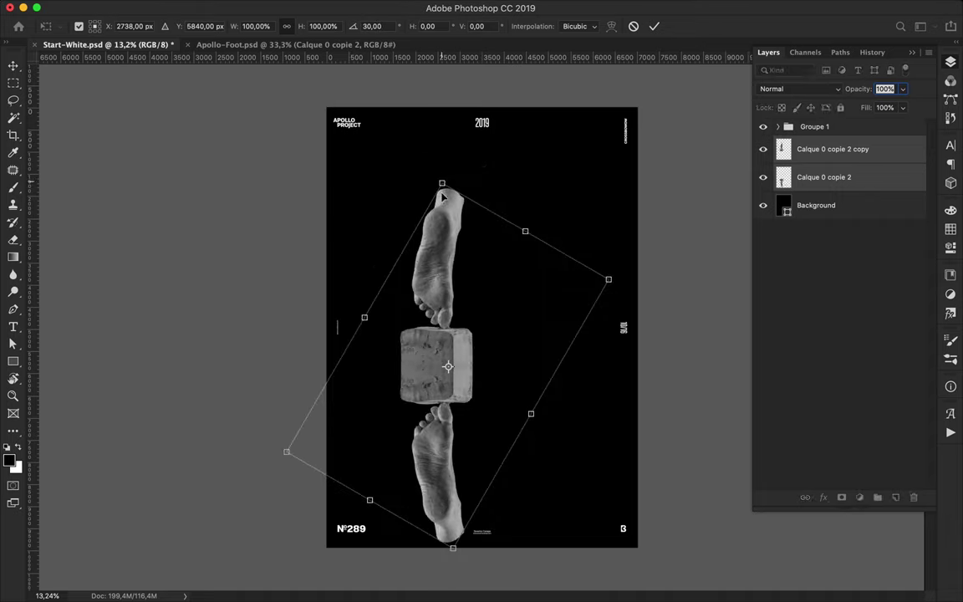
pyautogui.press('Return')
pyautogui.moveTo(443, 310); pyautogui.dragTo(412, 272)
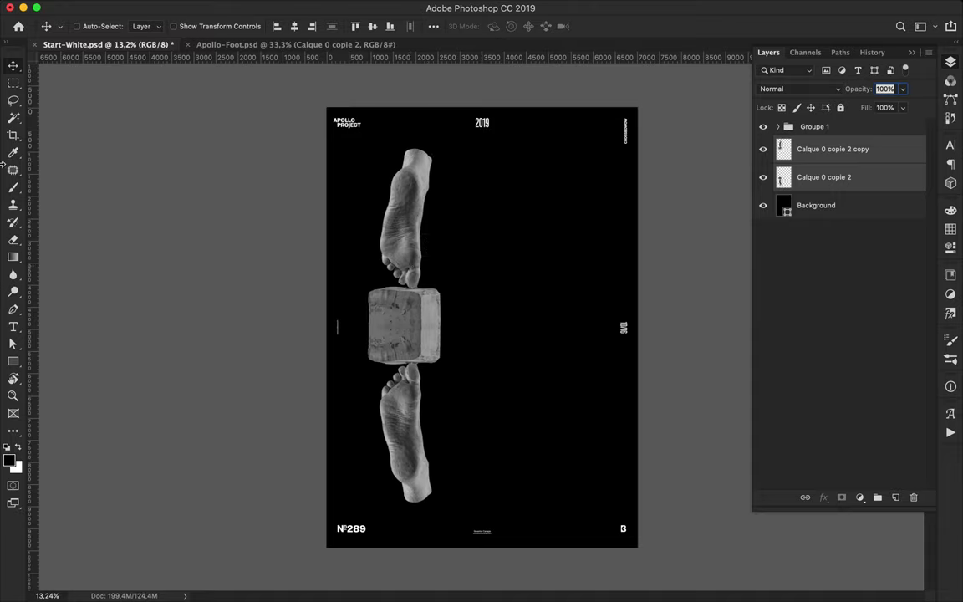
# Add a white 'ONE MORE STEP' text layer in Compressed-Bold 50.59 pt at the upper right
pyautogui.press('t')
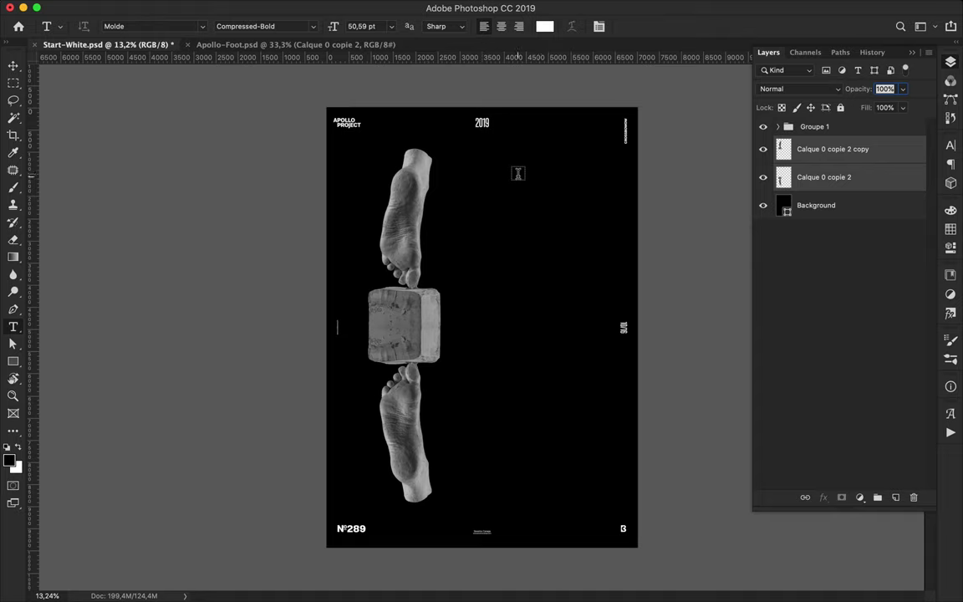
pyautogui.click(518, 174)
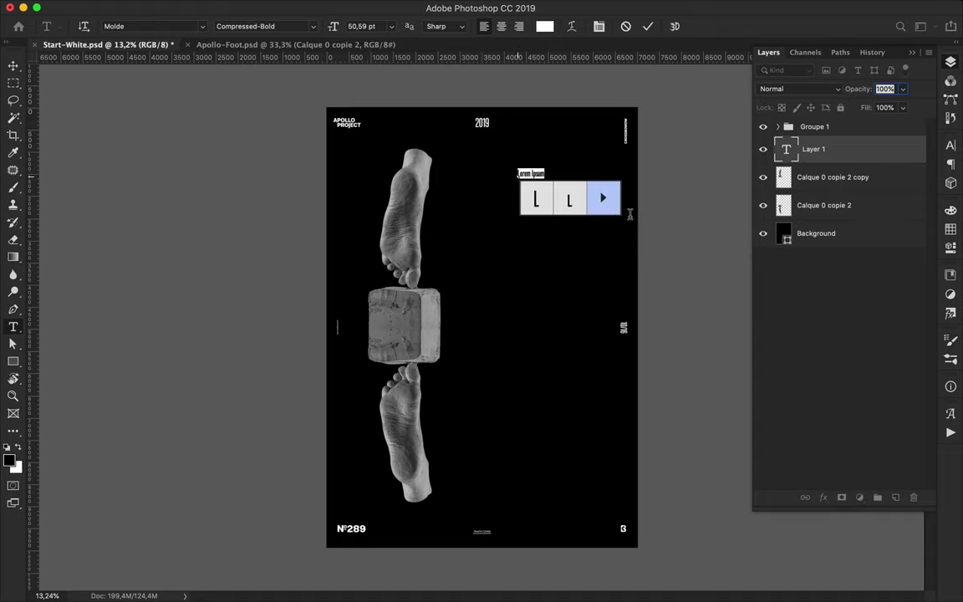
pyautogui.press('BackSpace')
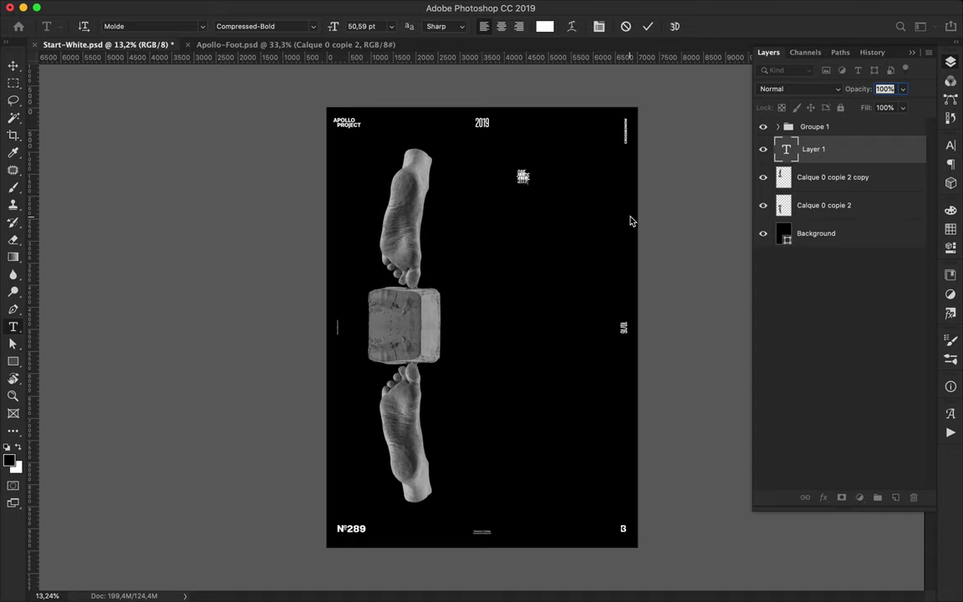
pyautogui.click(631, 221)
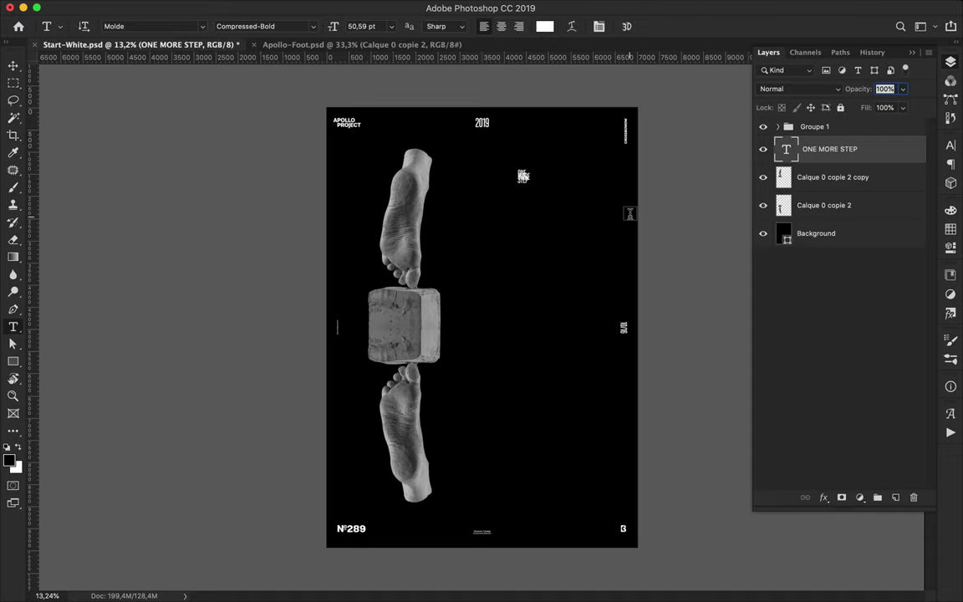
pyautogui.click(808, 53)
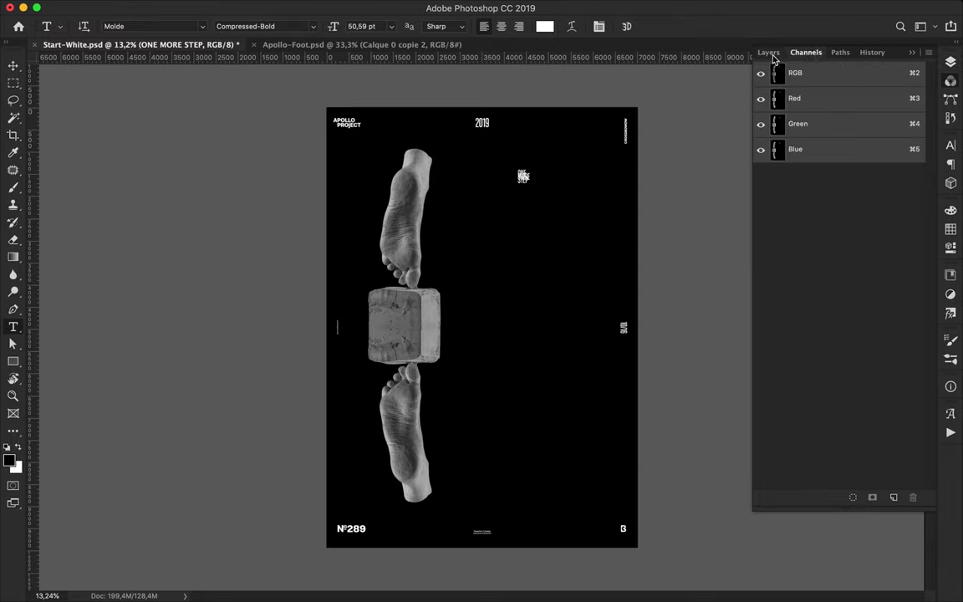
# In the Character panel, set the ONE MORE STEP text to 200 pt with 169 pt leading
pyautogui.click(771, 53)
pyautogui.click(950, 146)
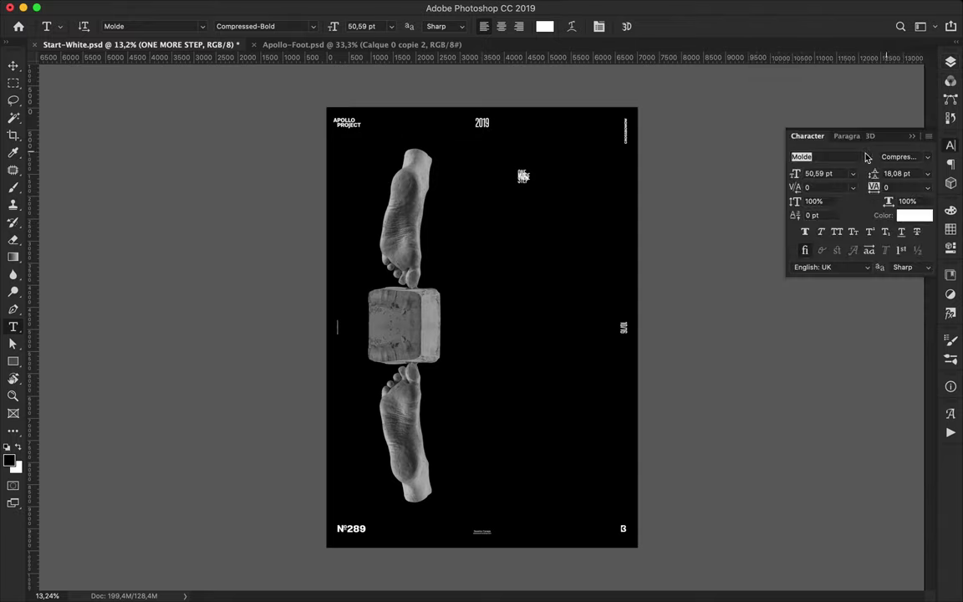
pyautogui.click(823, 173)
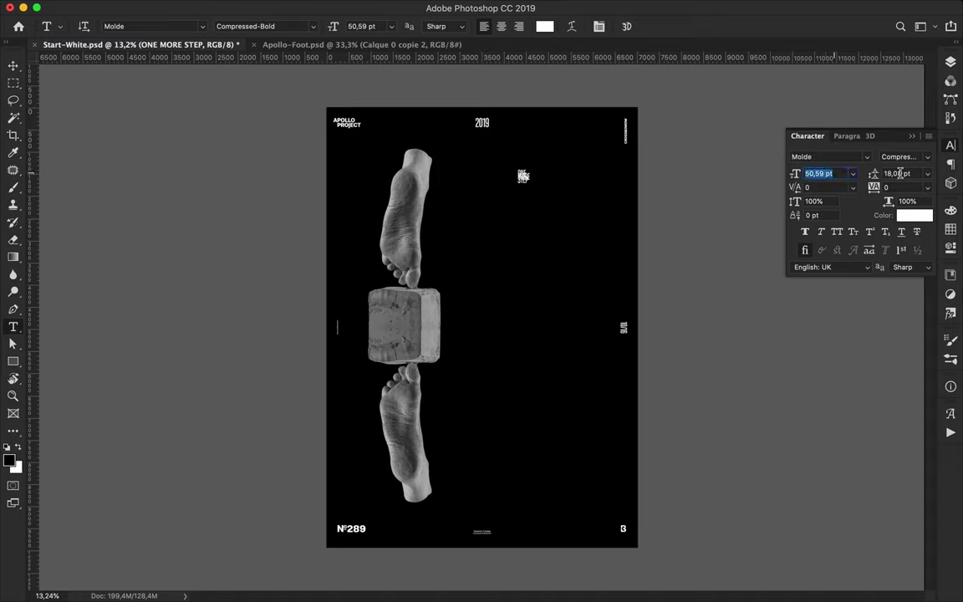
pyautogui.click(899, 173)
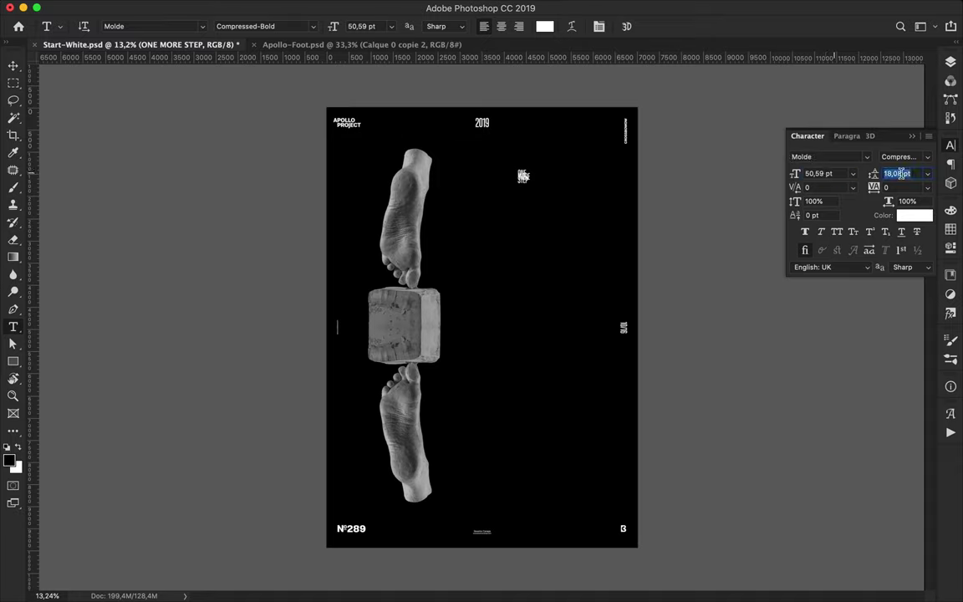
pyautogui.write('4')
pyautogui.press('Return')
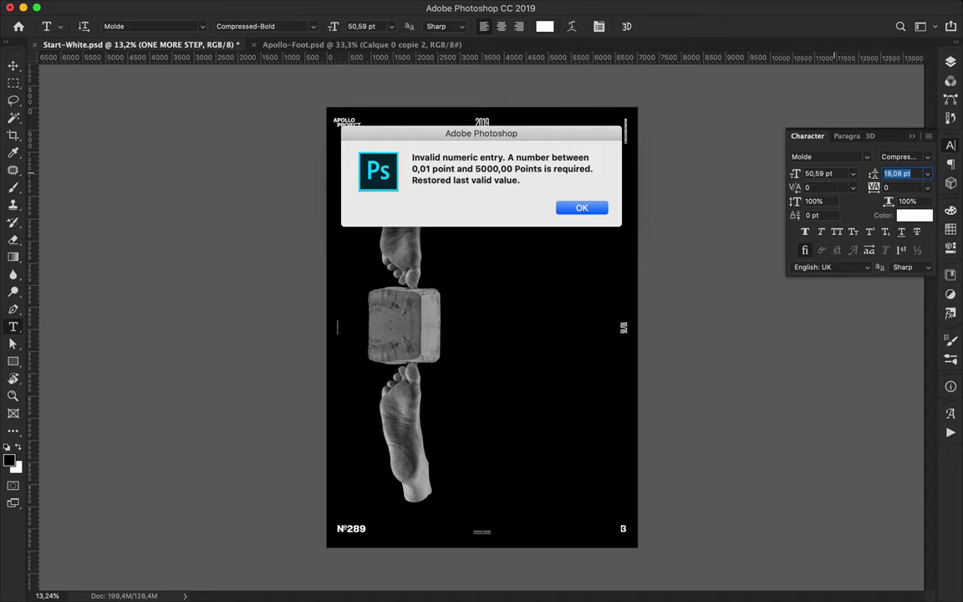
pyautogui.click(580, 207)
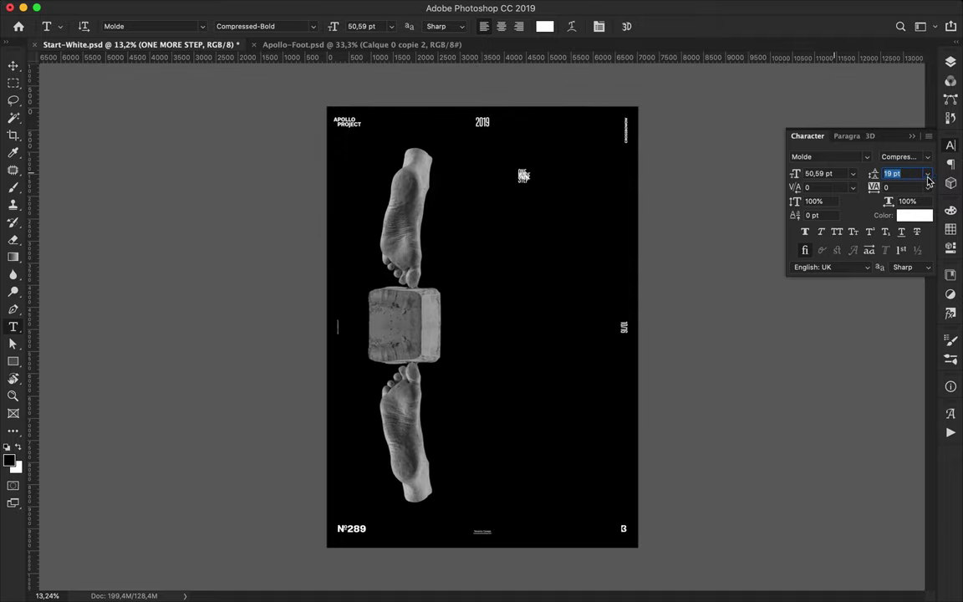
pyautogui.hotkey('shift', 'Up')
pyautogui.hotkey('shift', 'Up')
pyautogui.hotkey('shift', 'Up')
pyautogui.hotkey('shift', 'Up')
pyautogui.hotkey('shift', 'Up')
pyautogui.hotkey('shift', 'Up')
pyautogui.hotkey('shift', 'Up')
pyautogui.hotkey('shift', 'Up')
pyautogui.hotkey('shift', 'Up')
pyautogui.hotkey('shift', 'Up')
pyautogui.hotkey('shift', 'Up')
pyautogui.hotkey('shift', 'Up')
pyautogui.hotkey('shift', 'Up')
pyautogui.hotkey('shift', 'Up')
pyautogui.click(827, 173)
pyautogui.write('80')
pyautogui.press('Return')
pyautogui.hotkey('shift', 'Up')
pyautogui.hotkey('shift', 'Up')
pyautogui.hotkey('shift', 'Up')
pyautogui.hotkey('shift', 'Up')
pyautogui.hotkey('shift', 'Up')
pyautogui.hotkey('shift', 'Up')
pyautogui.hotkey('shift', 'Up')
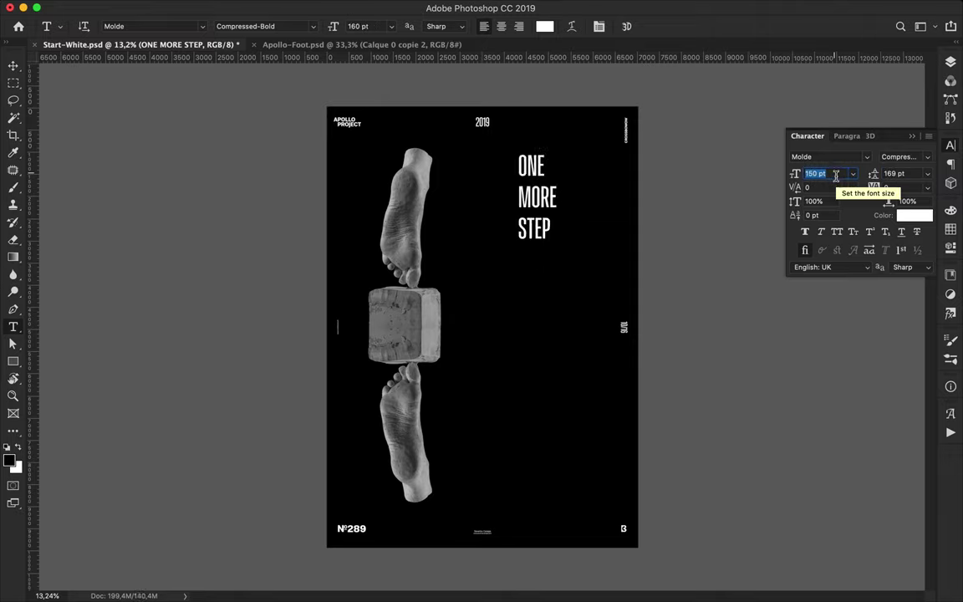
pyautogui.hotkey('shift', 'Up')
pyautogui.hotkey('shift', 'Up')
pyautogui.hotkey('shift', 'Up')
pyautogui.hotkey('shift', 'Up')
pyautogui.hotkey('shift', 'Up')
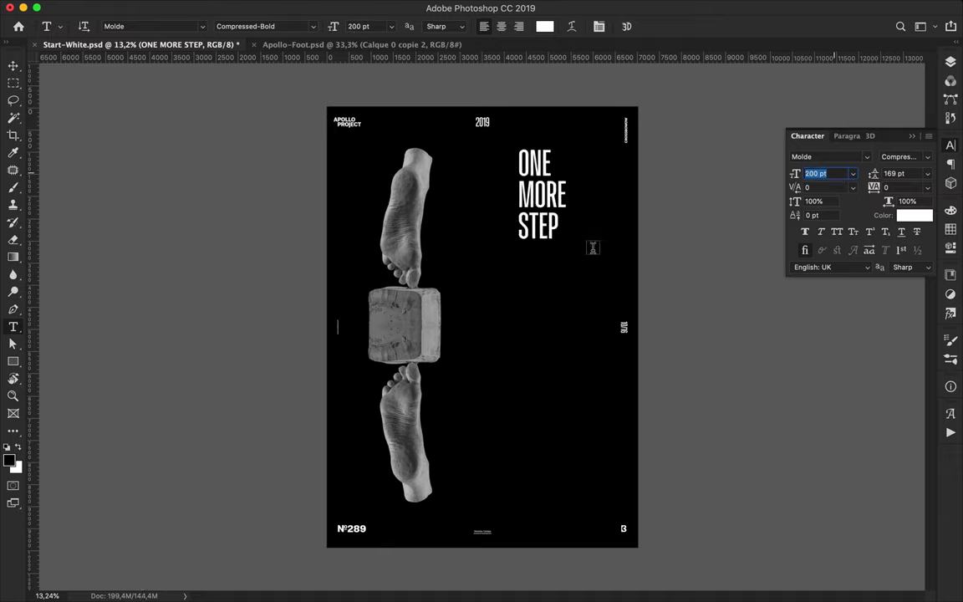
pyautogui.click(11, 65)
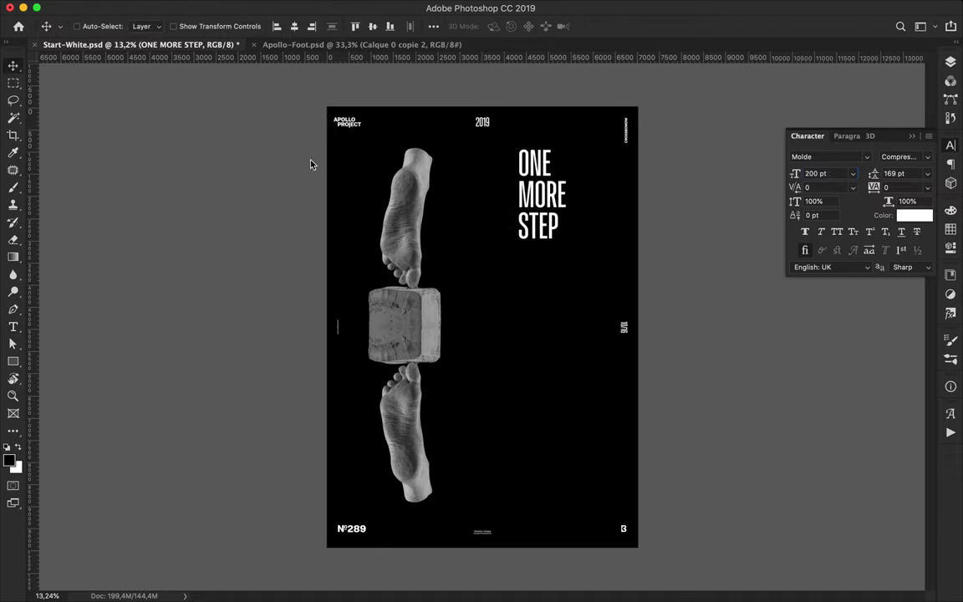
# Place the ONE MORE STEP text just right of the stone block and centre it vertically
pyautogui.moveTo(543, 167); pyautogui.dragTo(485, 298)
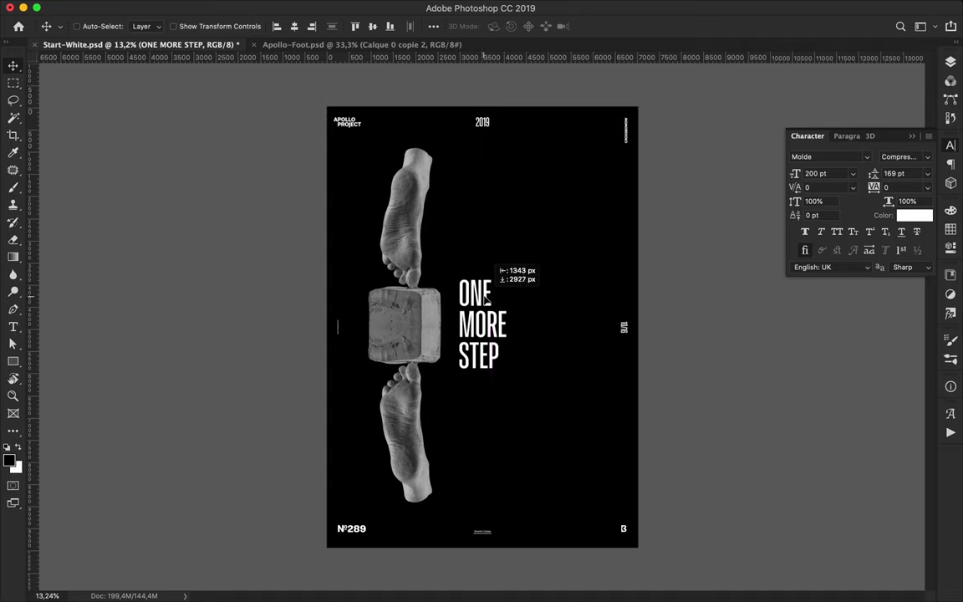
pyautogui.moveTo(484, 298); pyautogui.dragTo(490, 296)
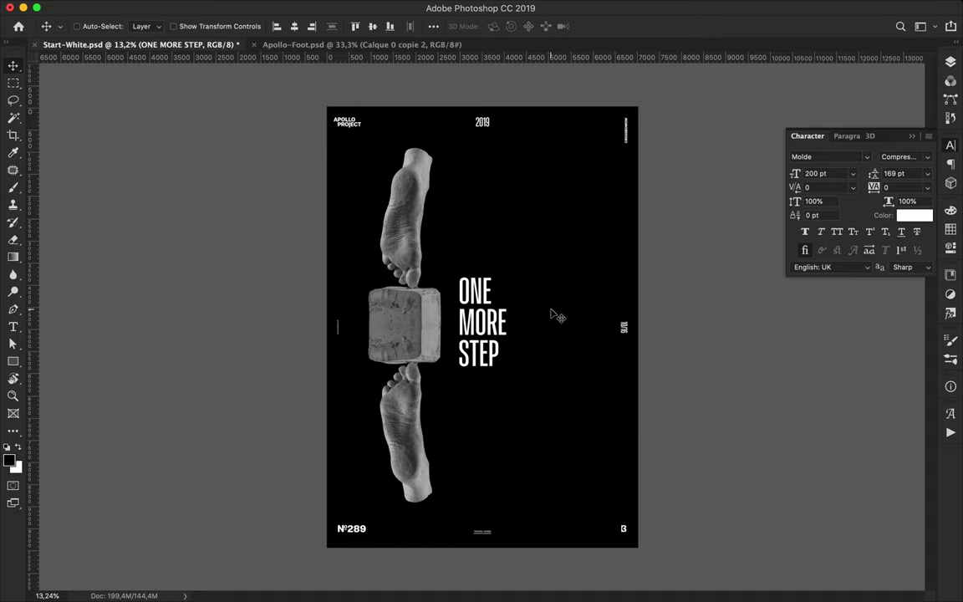
pyautogui.moveTo(511, 329); pyautogui.dragTo(504, 323)
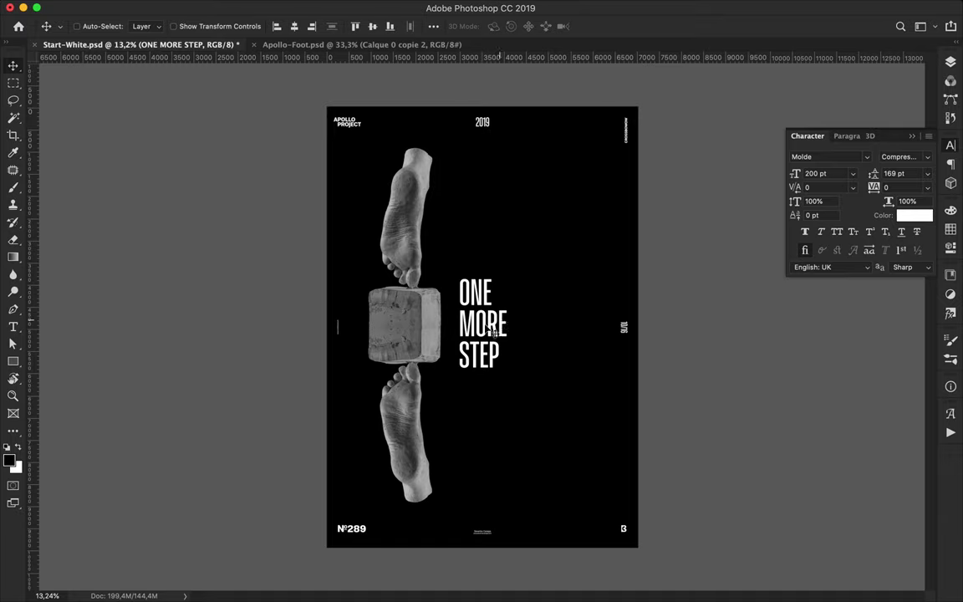
pyautogui.click(433, 26)
pyautogui.click(372, 26)
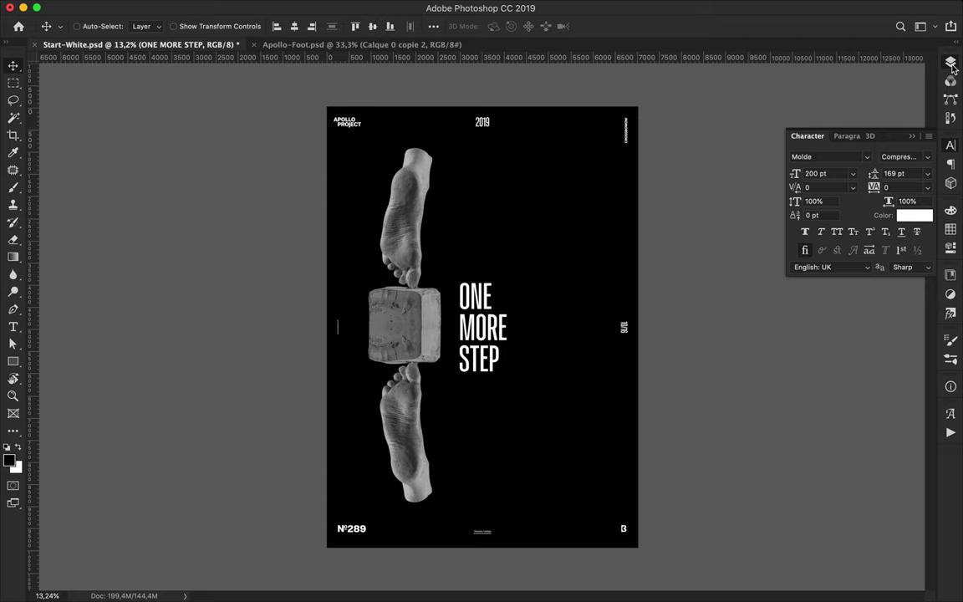
# Group both foot layers as Group 1, centre the group vertically, and nudge the text left
pyautogui.click(950, 62)
pyautogui.click(830, 178)
pyautogui.keyDown('shift'); pyautogui.click(825, 209); pyautogui.keyUp('shift')
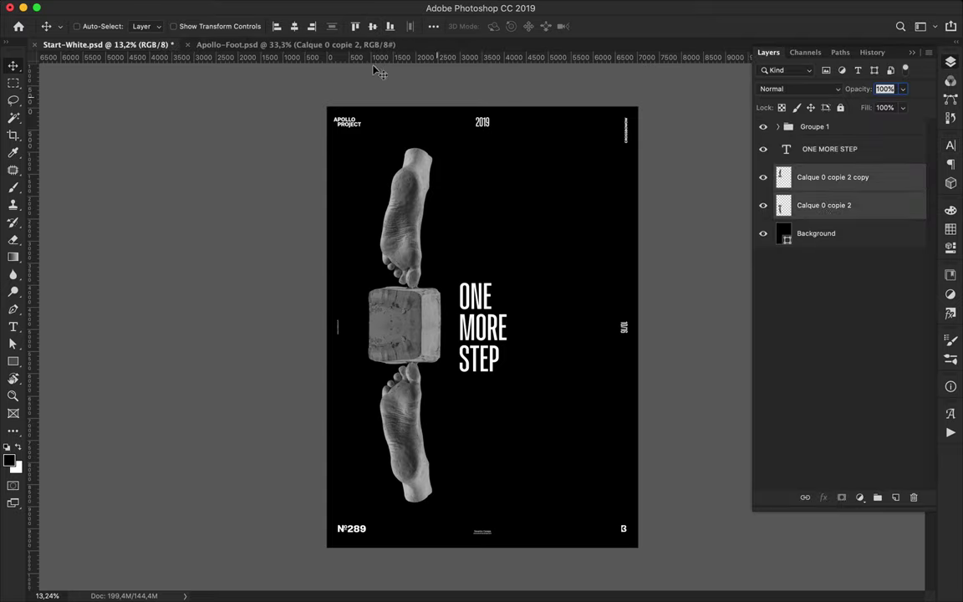
pyautogui.click(375, 27)
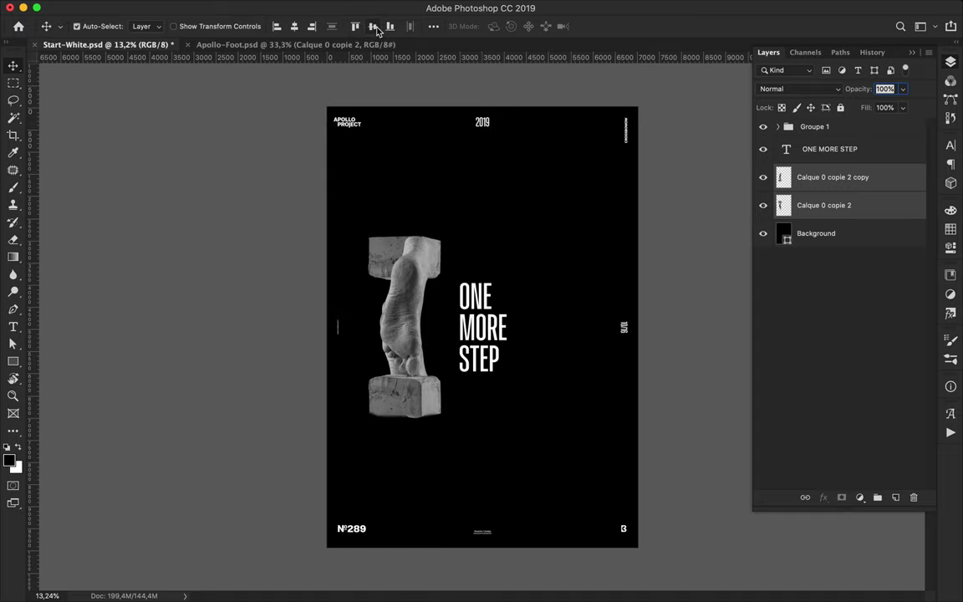
pyautogui.hotkey('ctrl', 'z')
pyautogui.click(876, 497)
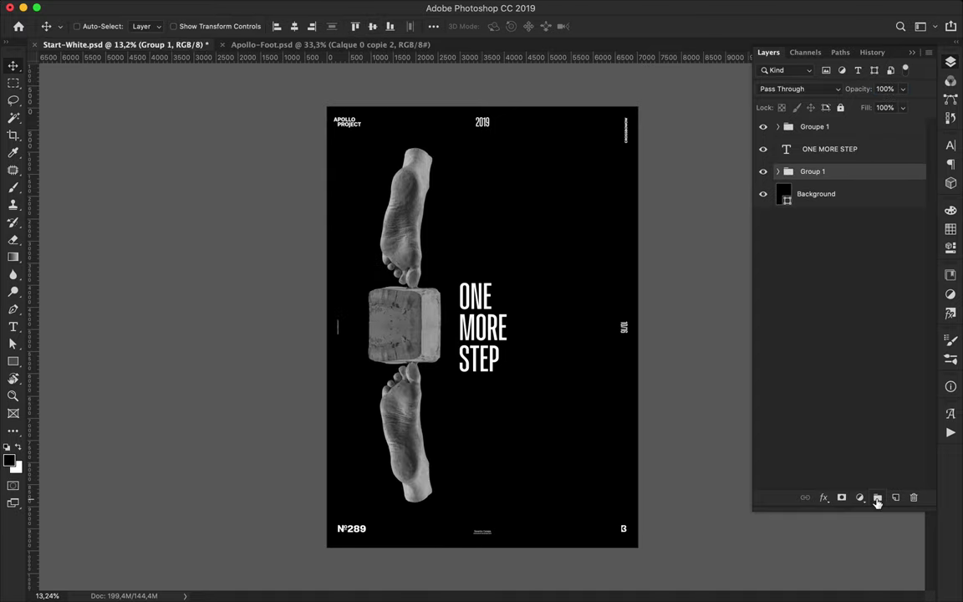
pyautogui.click(373, 27)
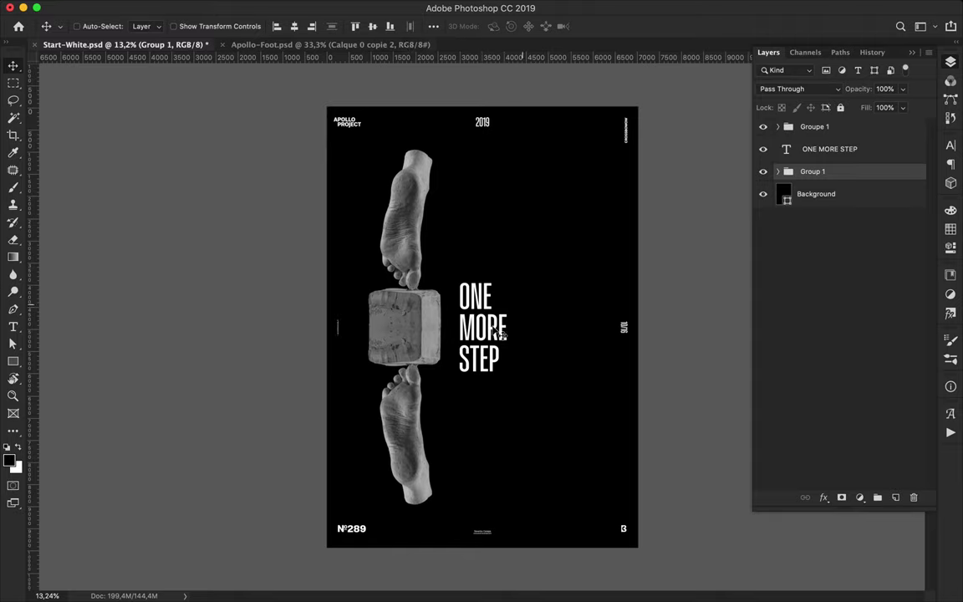
pyautogui.moveTo(493, 334); pyautogui.dragTo(490, 333)
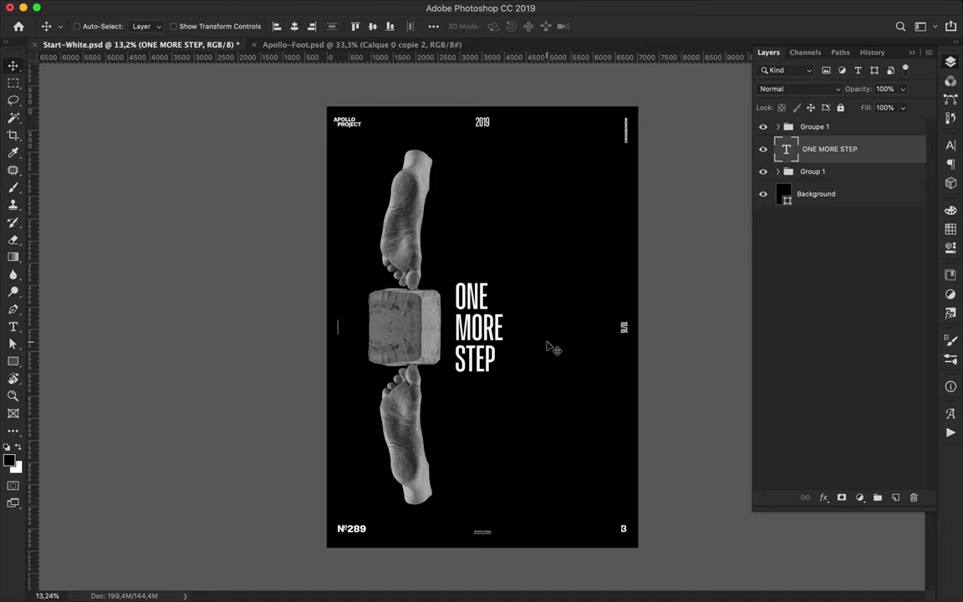
# Set up the Rectangle shape tool with no fill and a 23 pt white stroke
pyautogui.press('m')
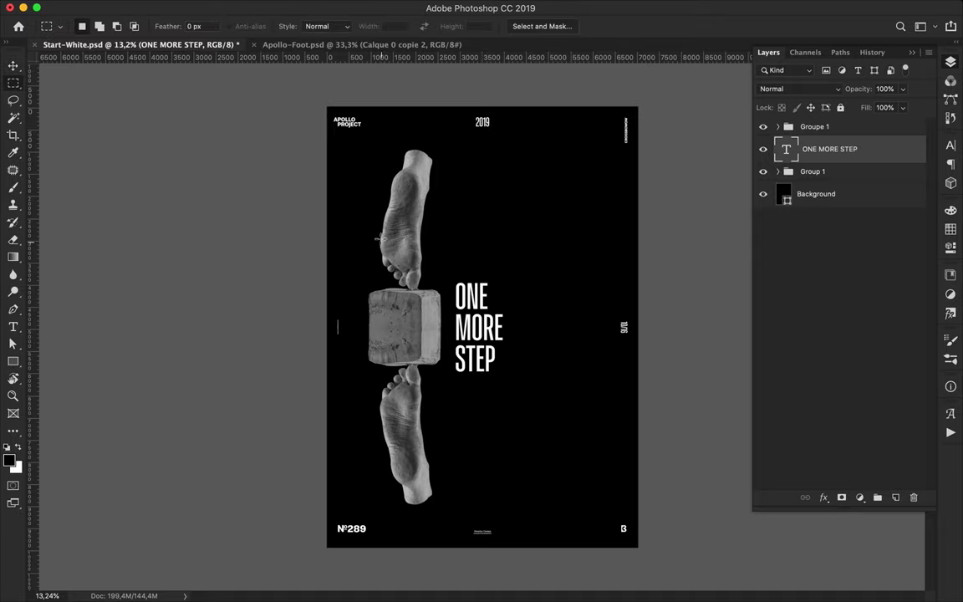
pyautogui.moveTo(362, 186); pyautogui.dragTo(517, 339)
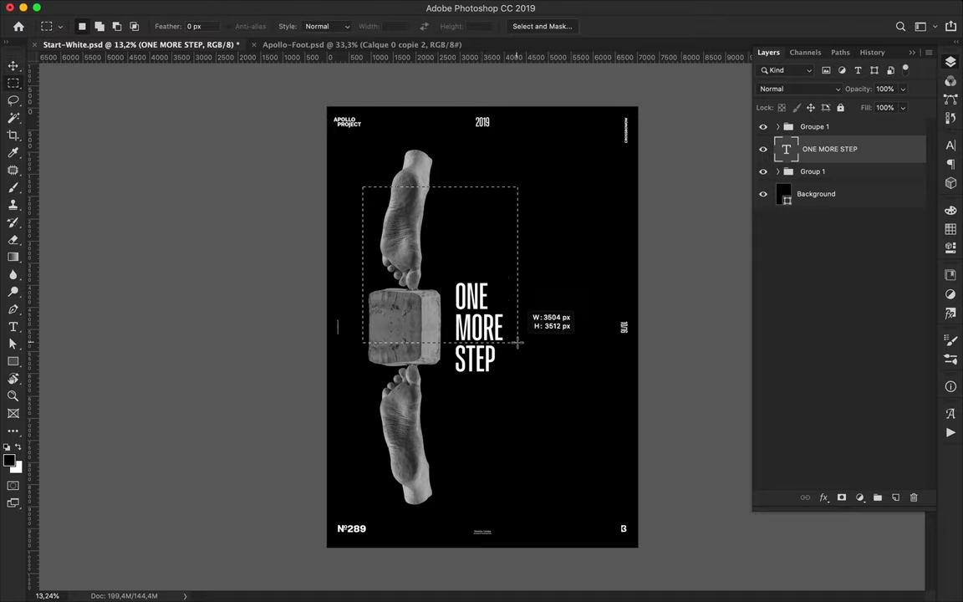
pyautogui.click(515, 337)
pyautogui.press('u')
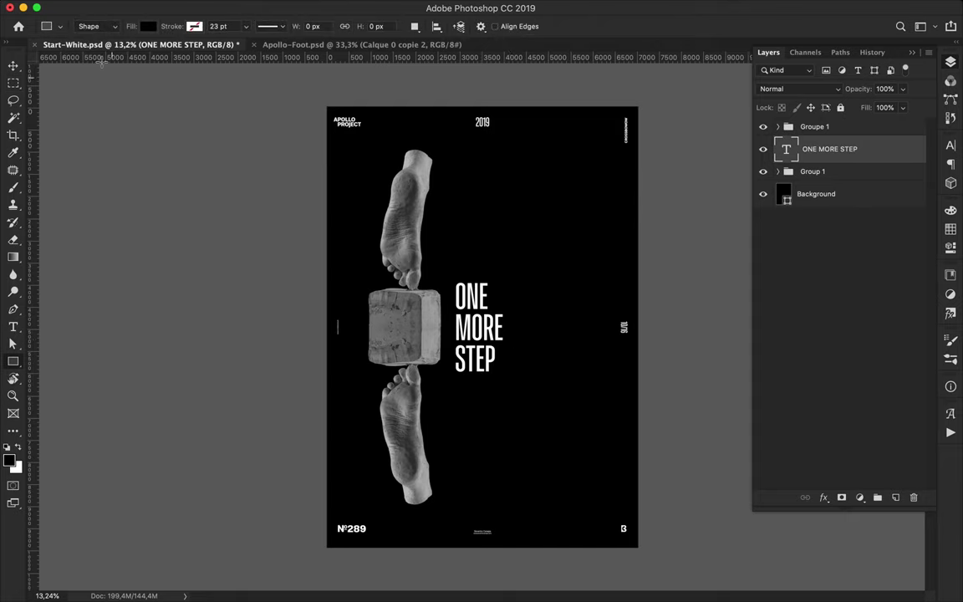
pyautogui.click(147, 26)
pyautogui.click(90, 52)
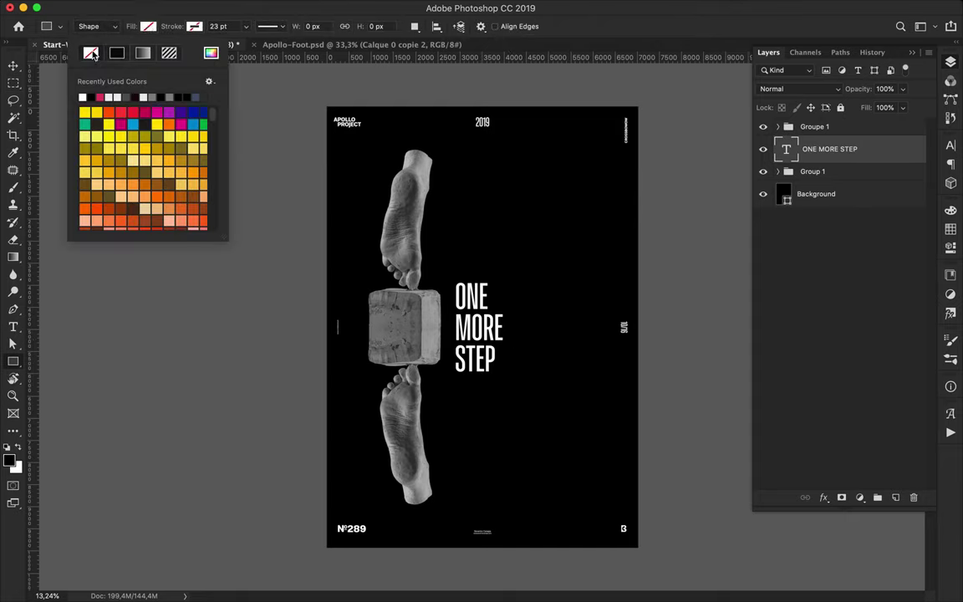
pyautogui.click(172, 25)
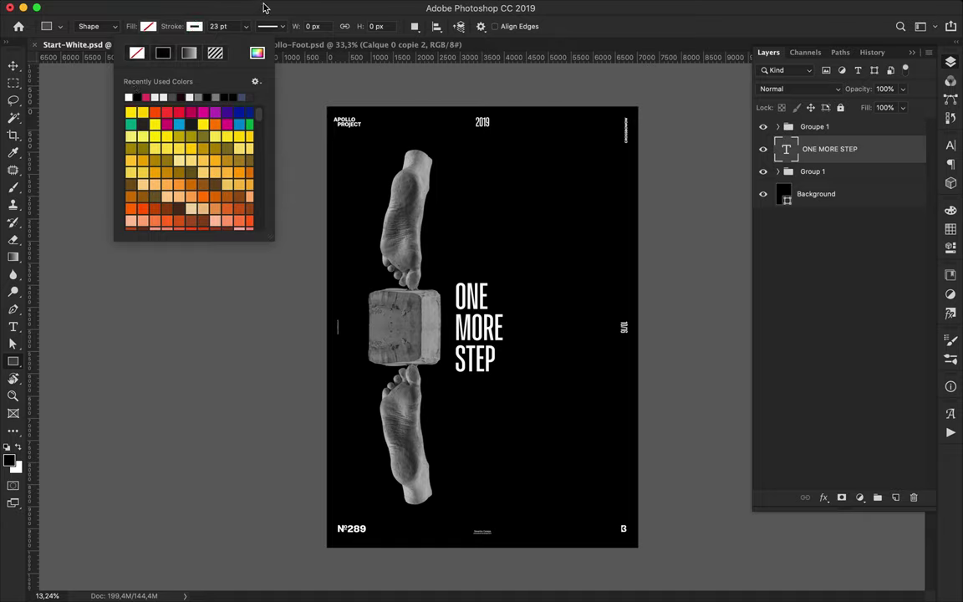
pyautogui.click(247, 26)
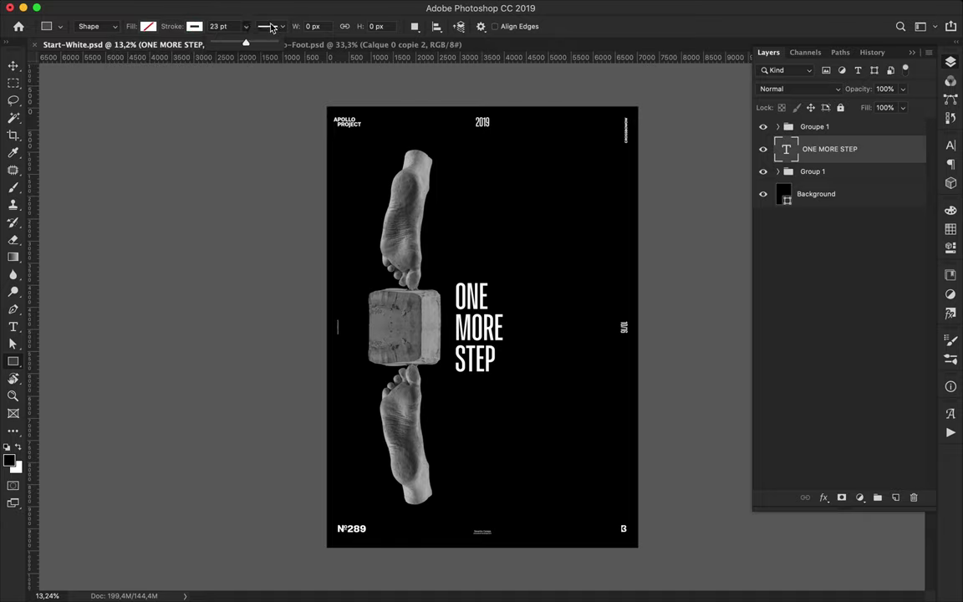
pyautogui.click(265, 26)
pyautogui.click(263, 168)
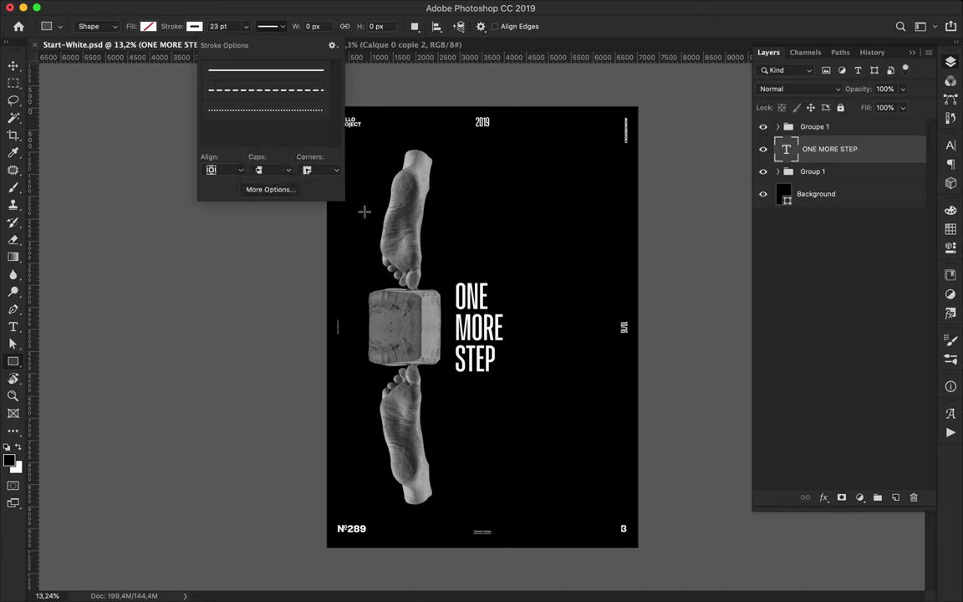
# Draw a 5389 × 4977 px rectangle frame around the feet, block and title
pyautogui.moveTo(362, 209); pyautogui.dragTo(600, 430)
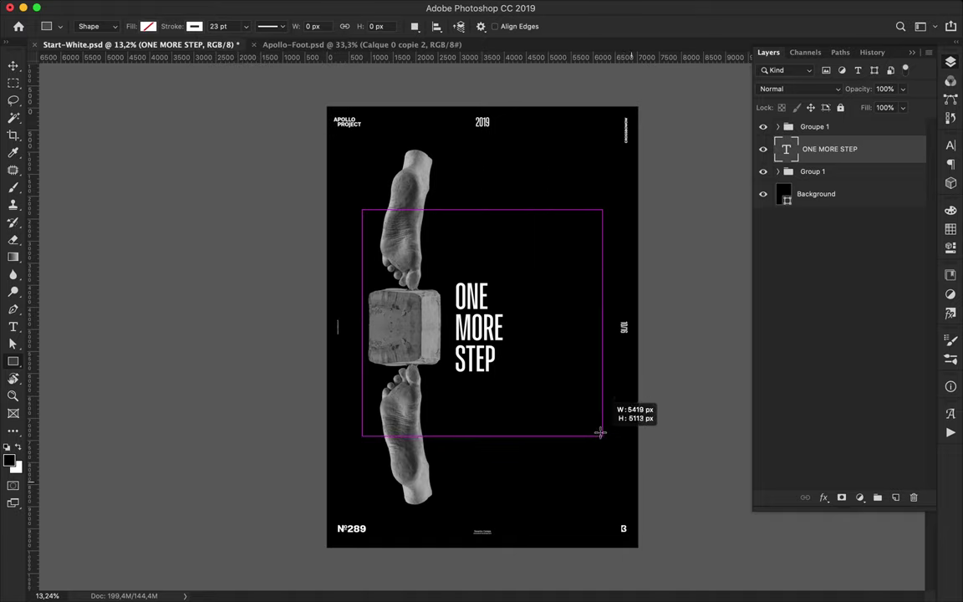
pyautogui.moveTo(600, 430); pyautogui.dragTo(602, 431)
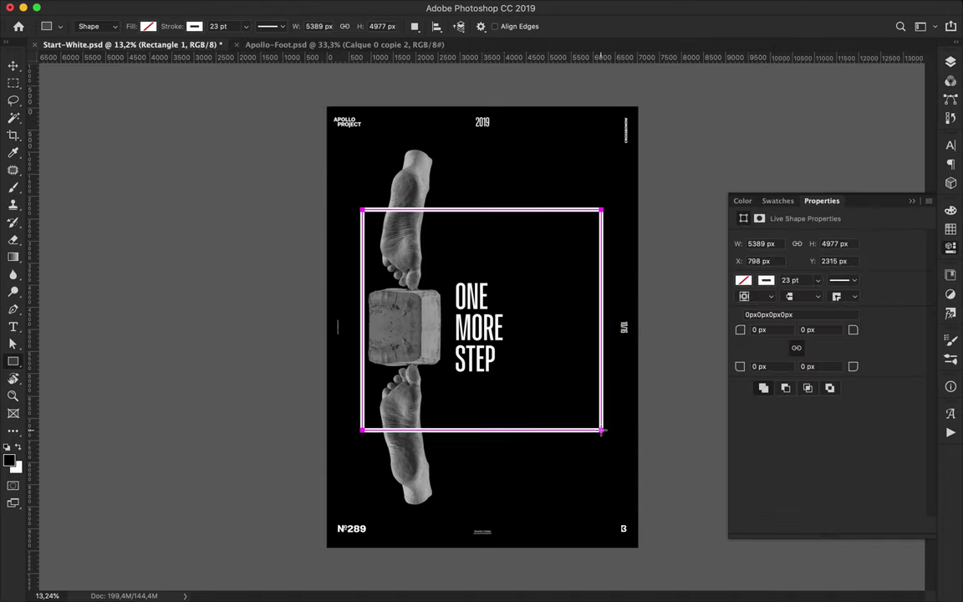
pyautogui.press('v')
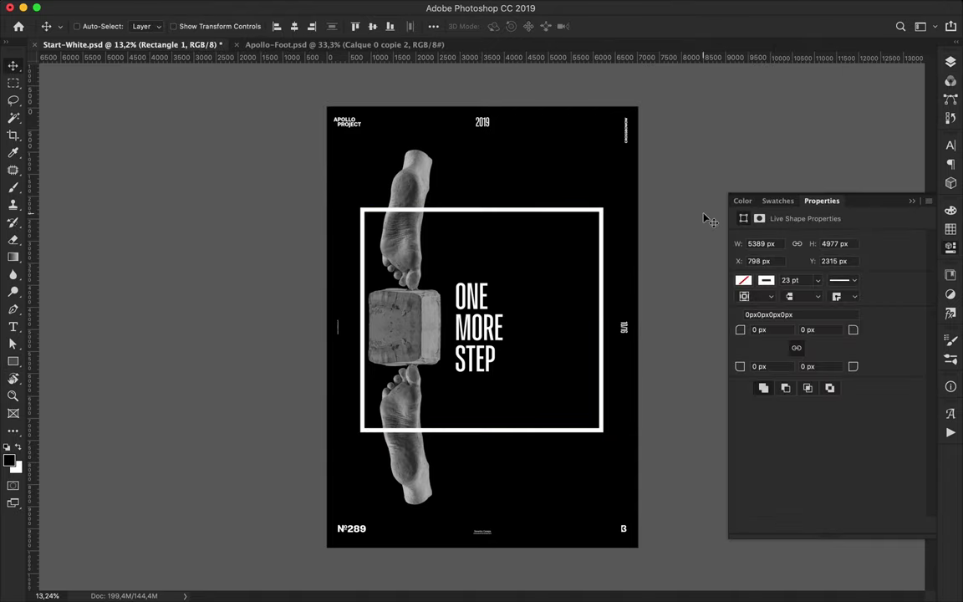
# Shift the white frame left to X 626 px and rasterize the Rectangle 1 layer
pyautogui.moveTo(602, 241); pyautogui.dragTo(593, 240)
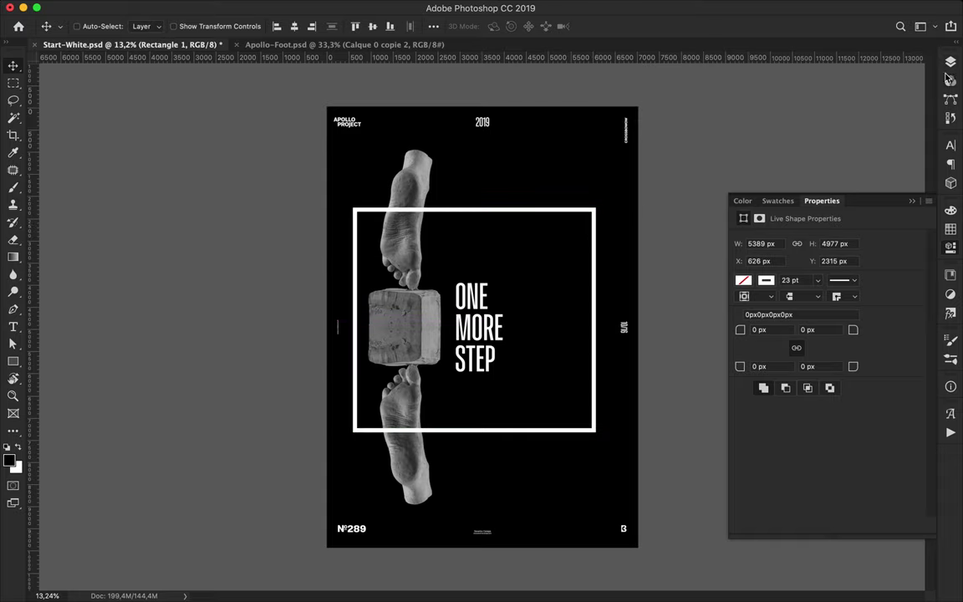
pyautogui.click(951, 62)
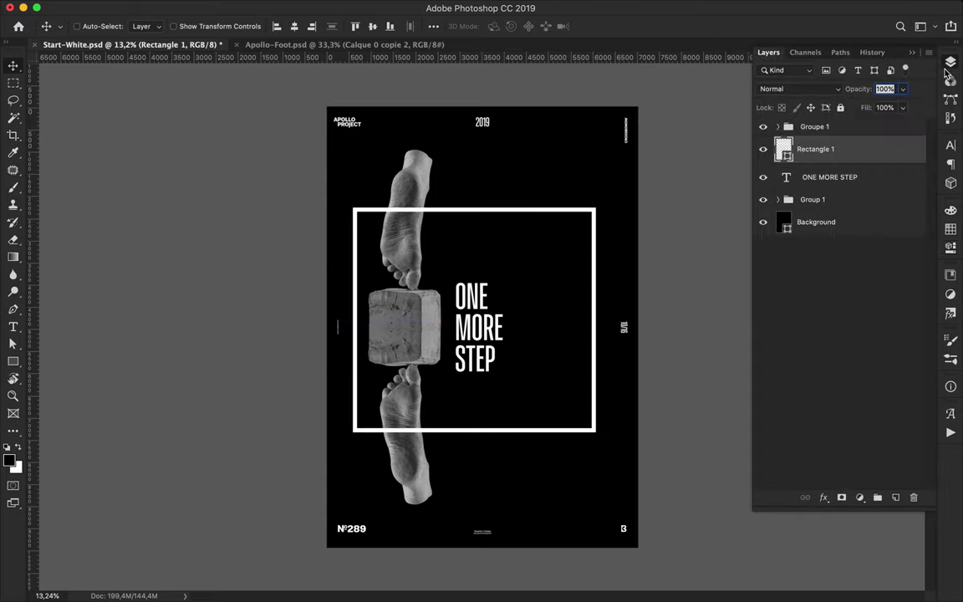
pyautogui.rightClick(842, 152)
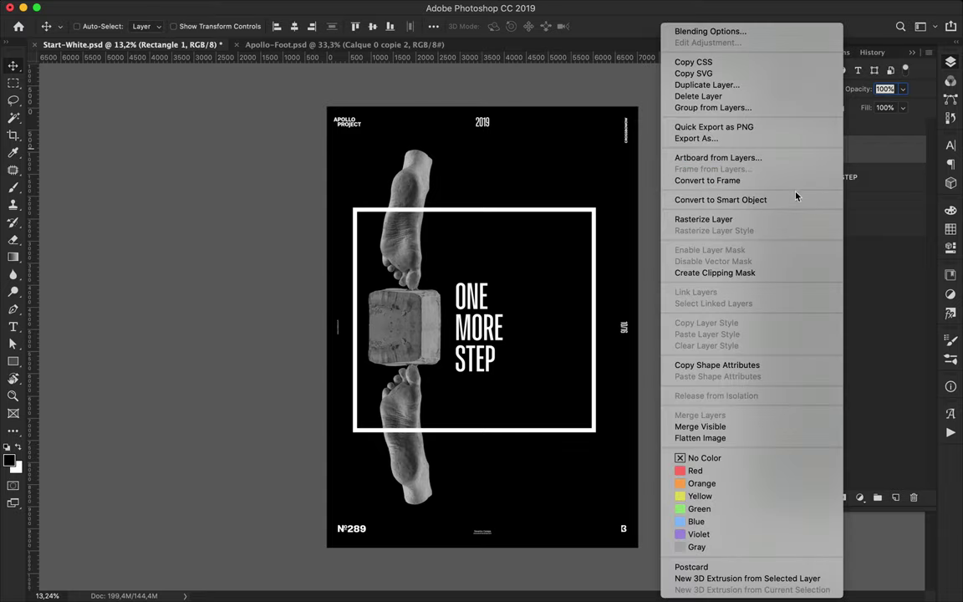
pyautogui.click(731, 219)
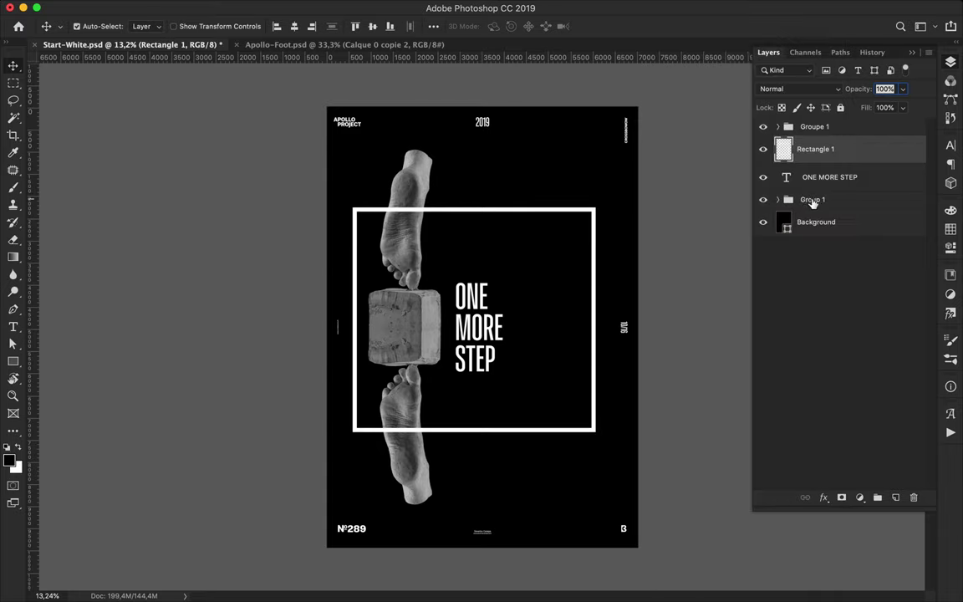
pyautogui.keyDown('super'); pyautogui.click(832, 201); pyautogui.keyUp('super')
pyautogui.click(779, 200)
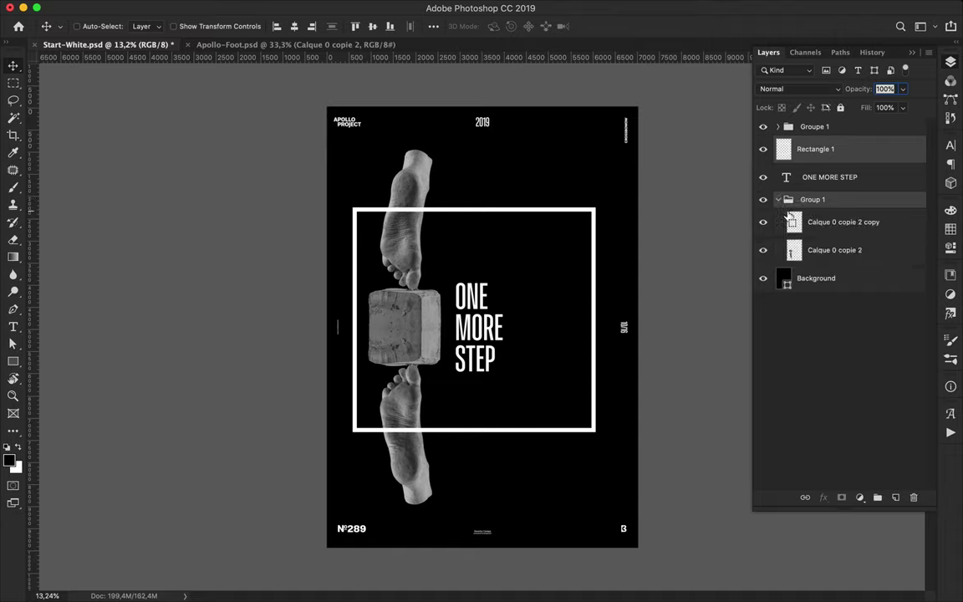
# Load both feet as a selection, erase Rectangle 1 where it crosses them, then deselect
pyautogui.keyDown('super'); pyautogui.click(794, 250); pyautogui.keyUp('super')
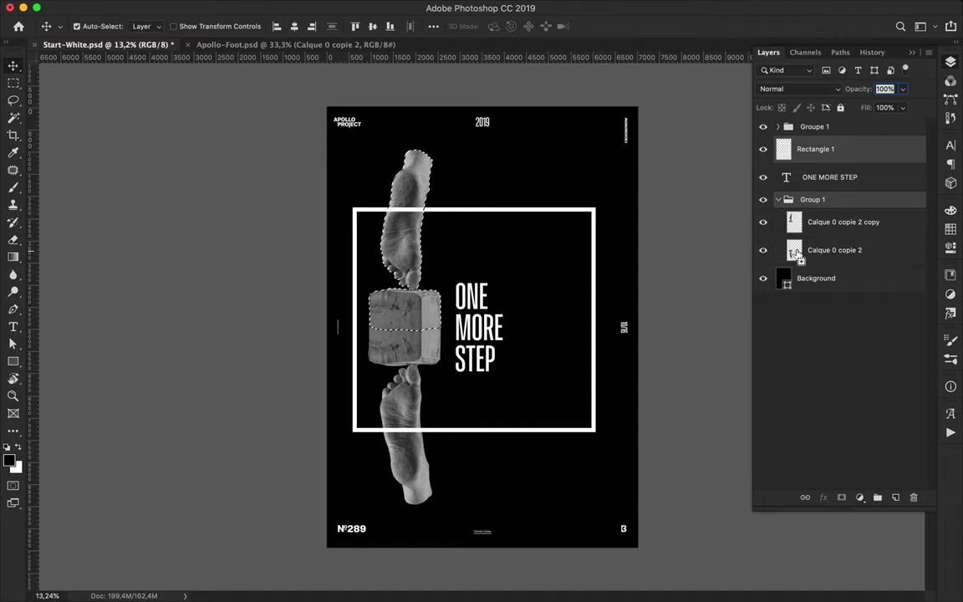
pyautogui.keyDown('shift'); pyautogui.keyDown('super'); pyautogui.click(794, 251); pyautogui.keyUp('super'); pyautogui.keyUp('shift')
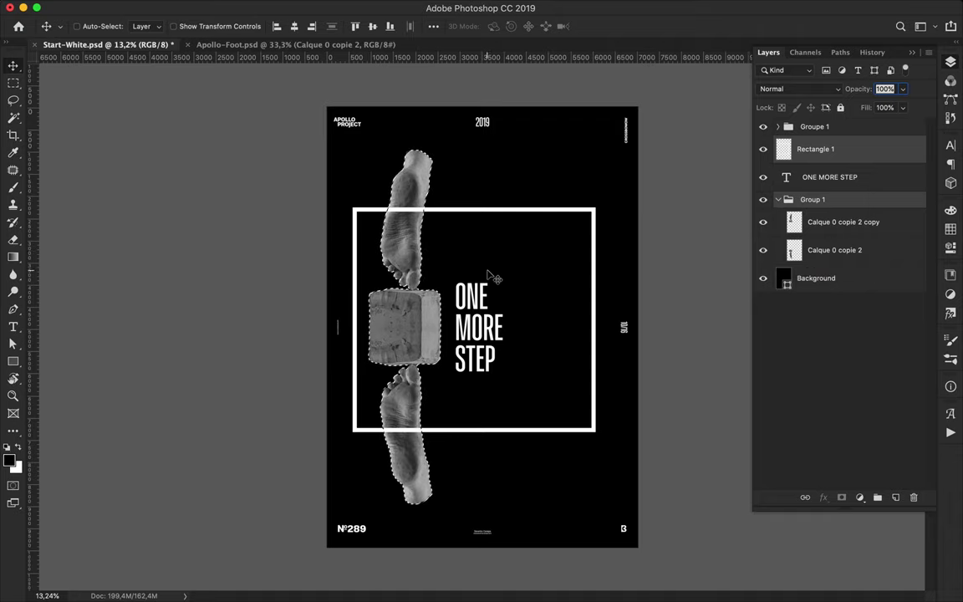
pyautogui.press('b')
pyautogui.press('e')
pyautogui.click(831, 150)
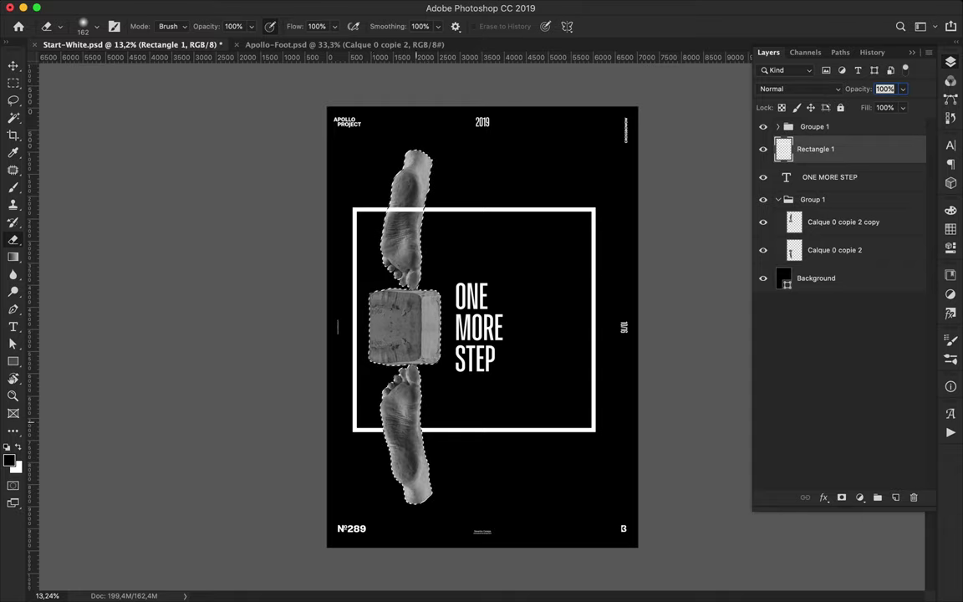
pyautogui.press('v')
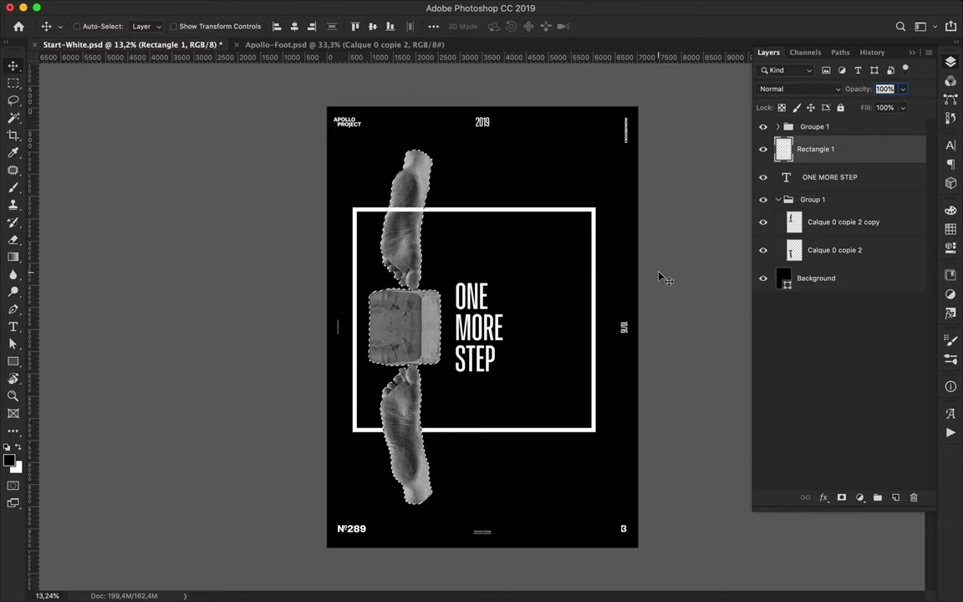
pyautogui.press('w')
pyautogui.hotkey('ctrl', 'd')
pyautogui.press('v')
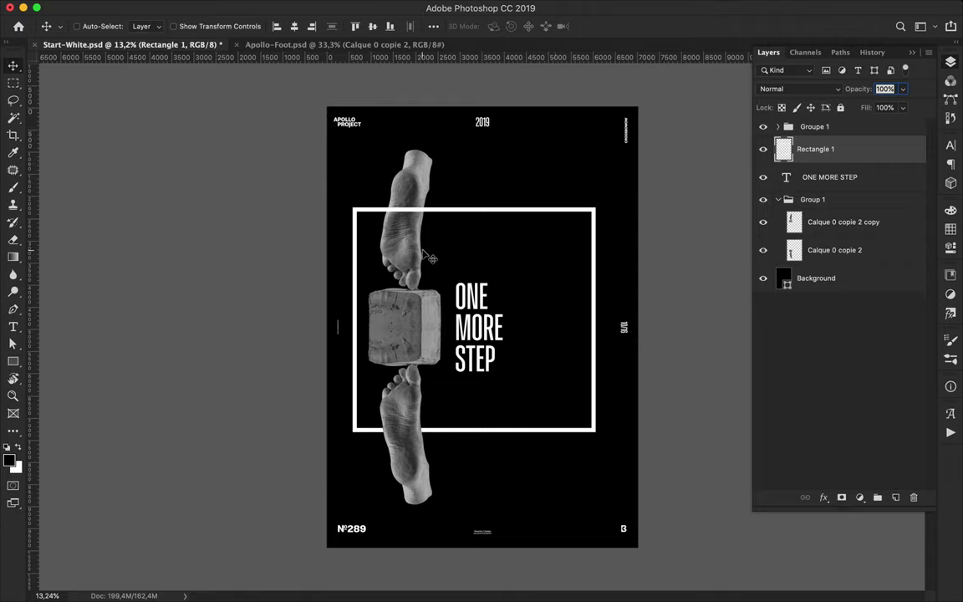
pyautogui.scroll(3, 554, 279)
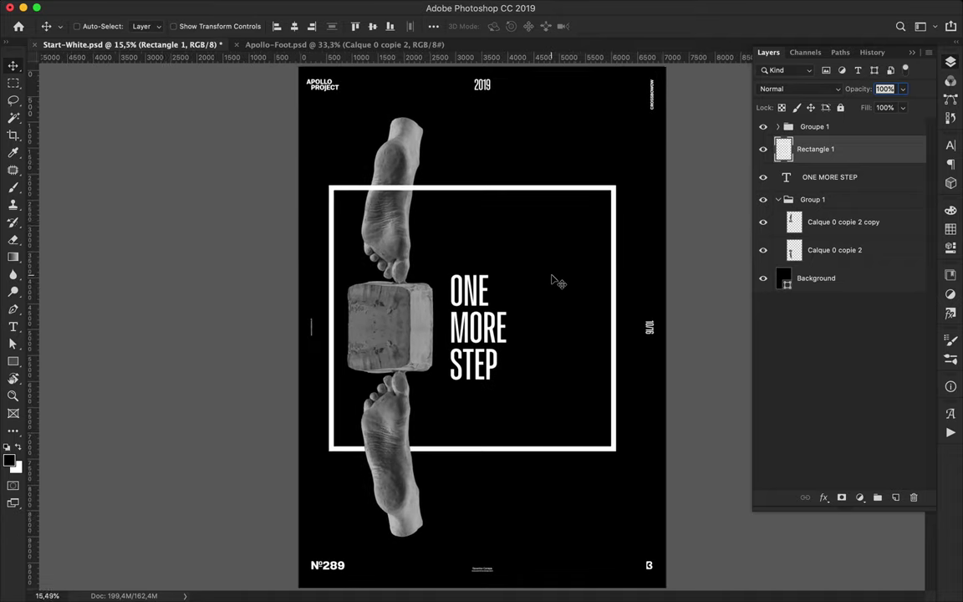
pyautogui.scroll(2, 483, 317)
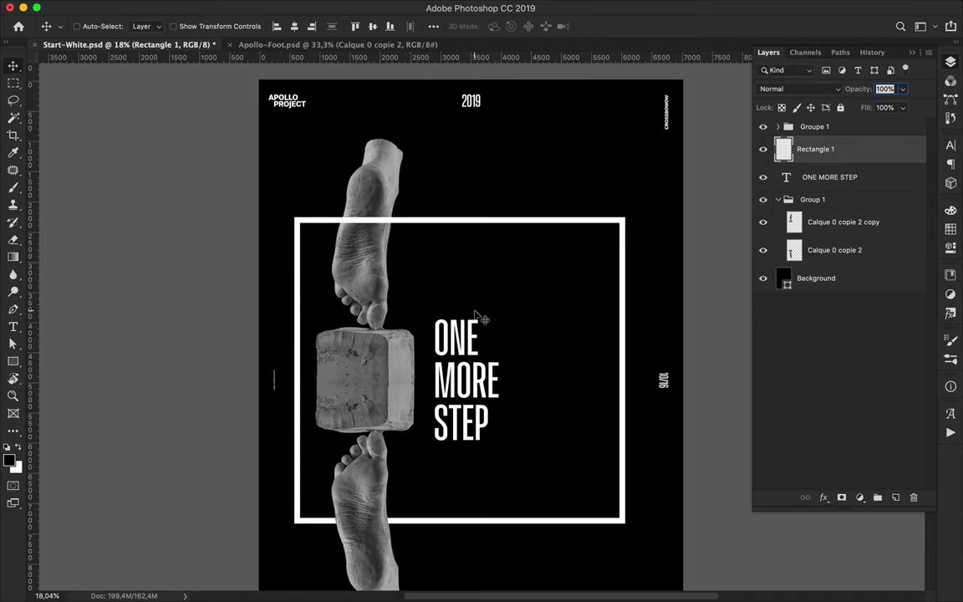
pyautogui.scroll(-1, 483, 318)
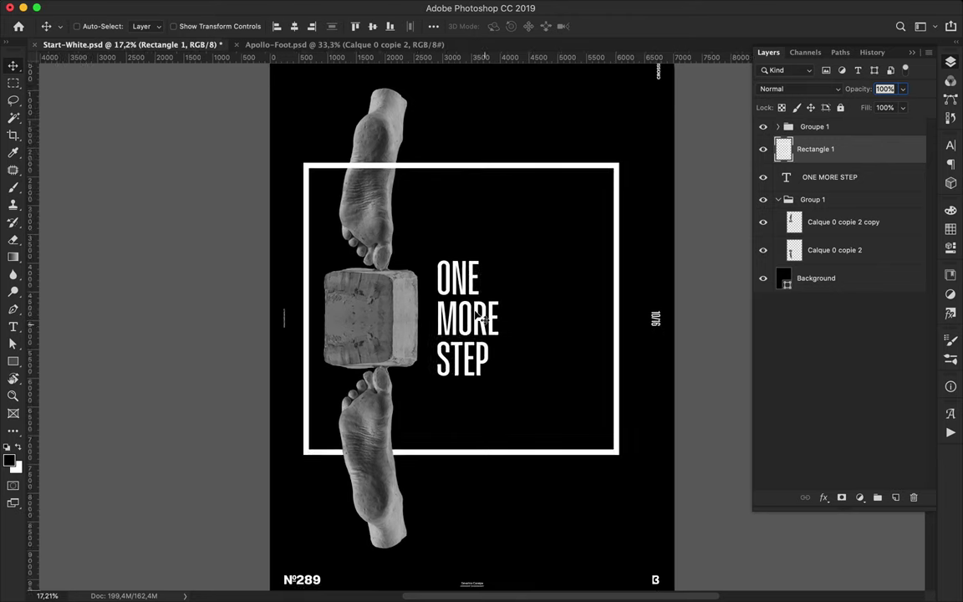
pyautogui.scroll(-2, 483, 317)
pyautogui.scroll(-1, 483, 317)
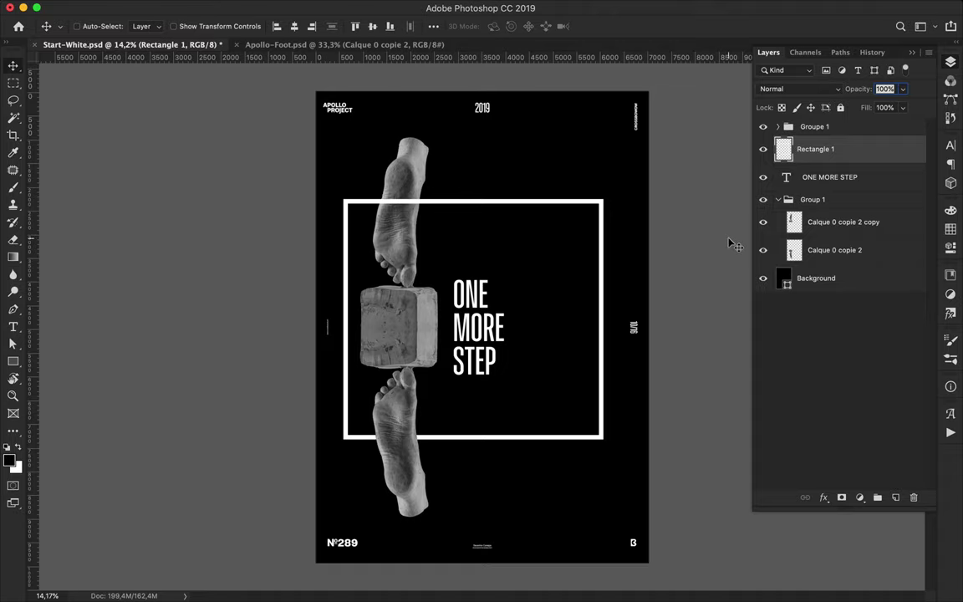
# Preview the poster full screen without panels or rulers, then return to the fitted normal view
pyautogui.press('f')
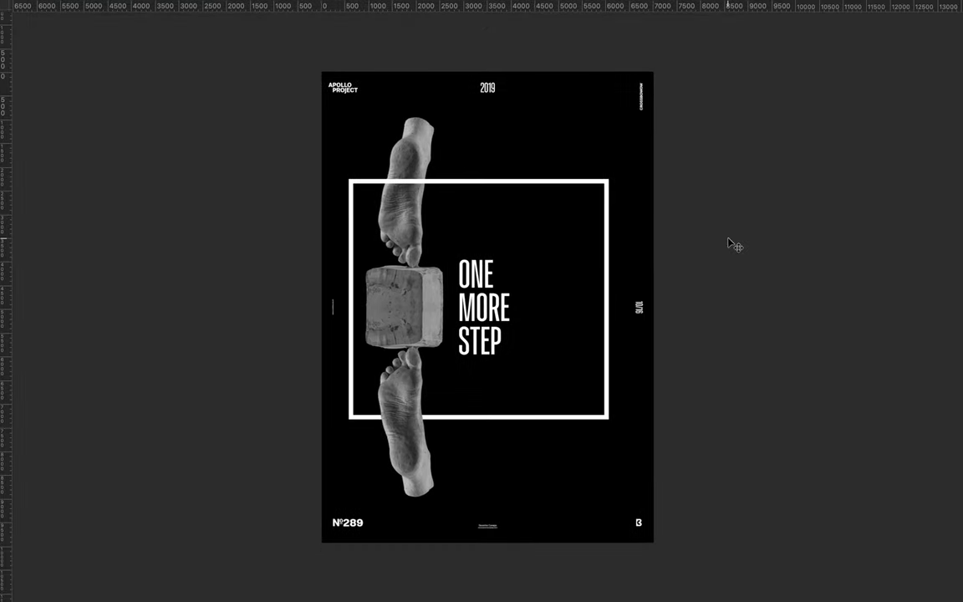
pyautogui.press('f')
pyautogui.press('f')
pyautogui.press('f')
pyautogui.hotkey('ctrl', 'r')
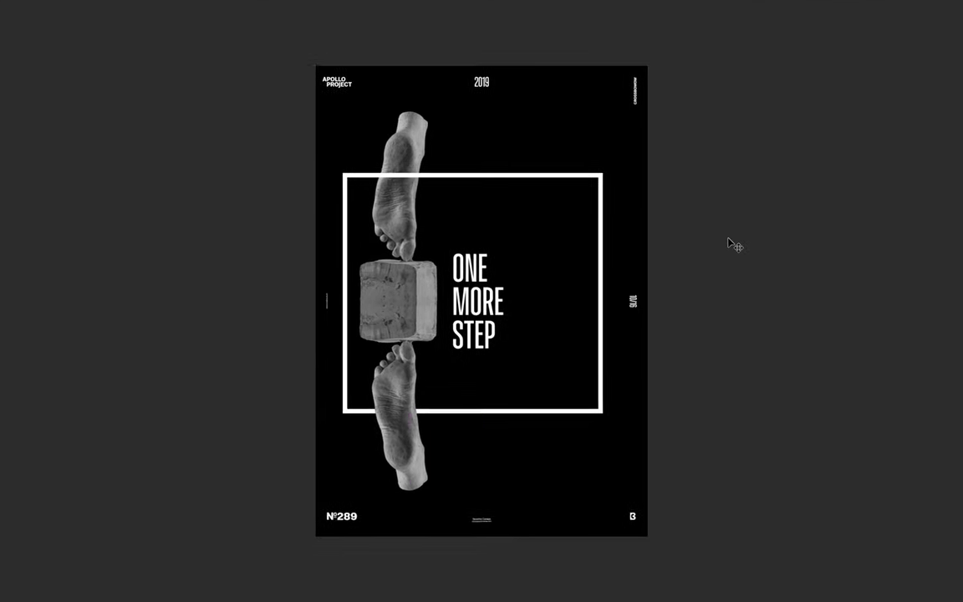
pyautogui.hotkey('ctrl', '0')
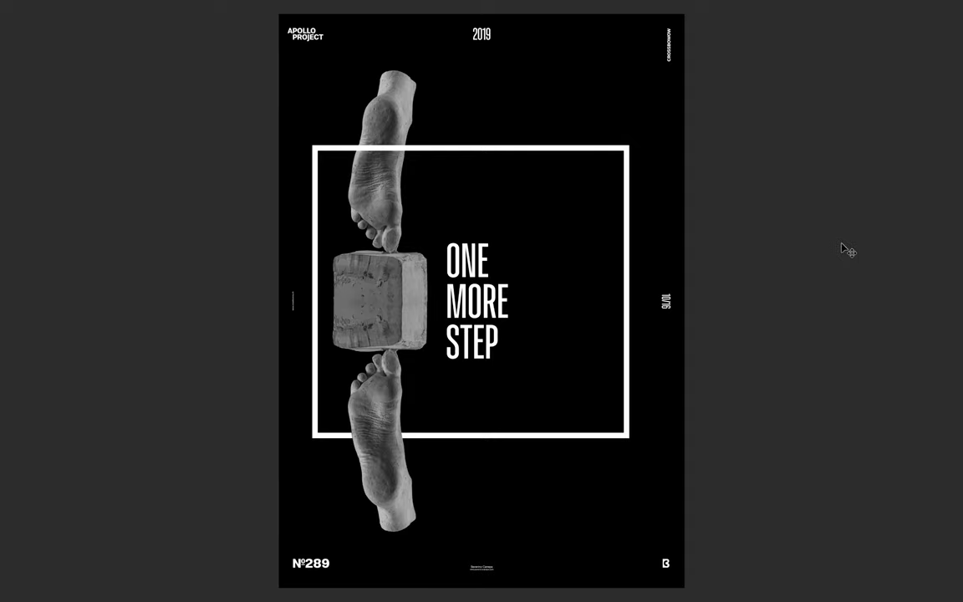
pyautogui.press('f')
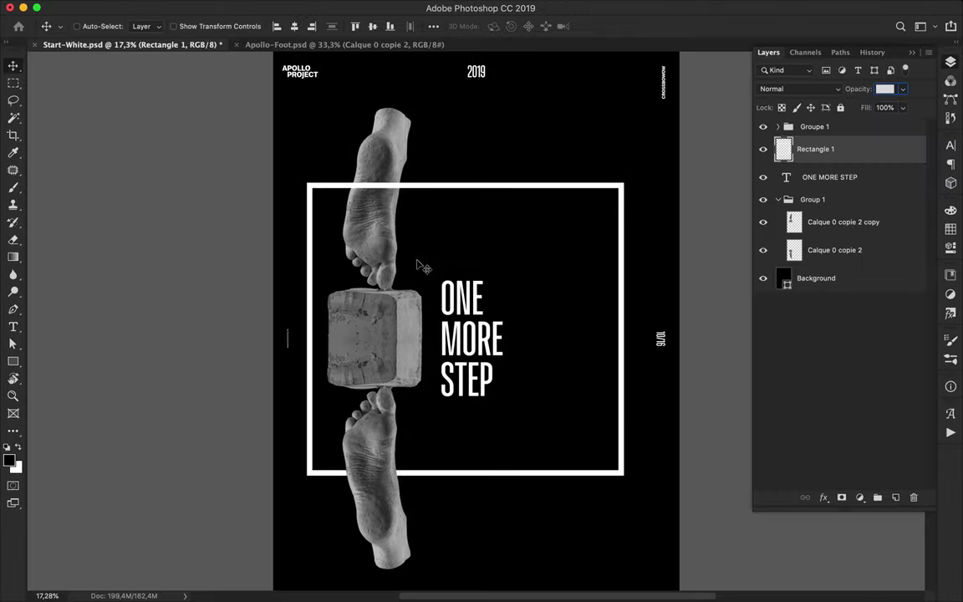
pyautogui.hotkey('ctrl', '0')
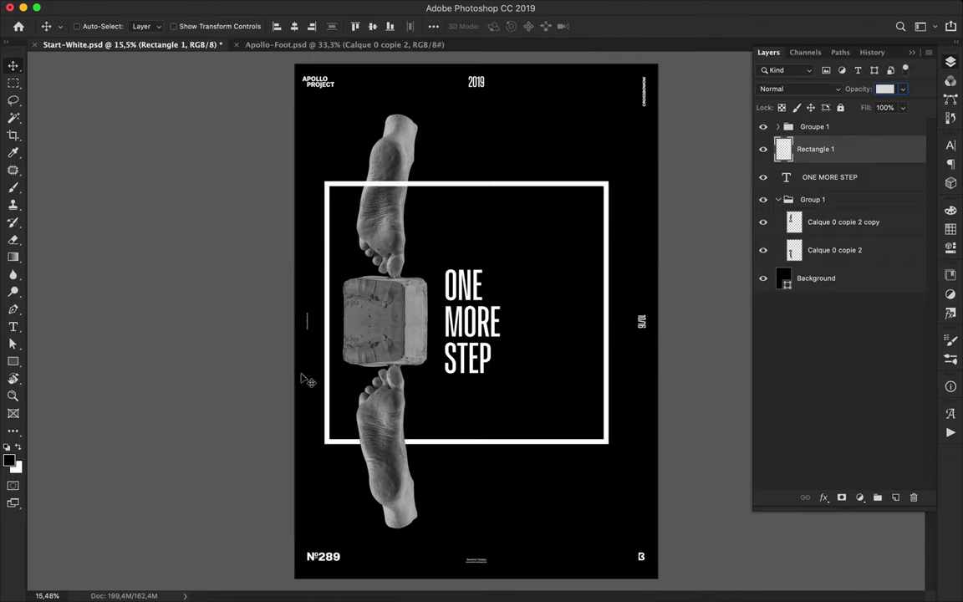
pyautogui.press('p')
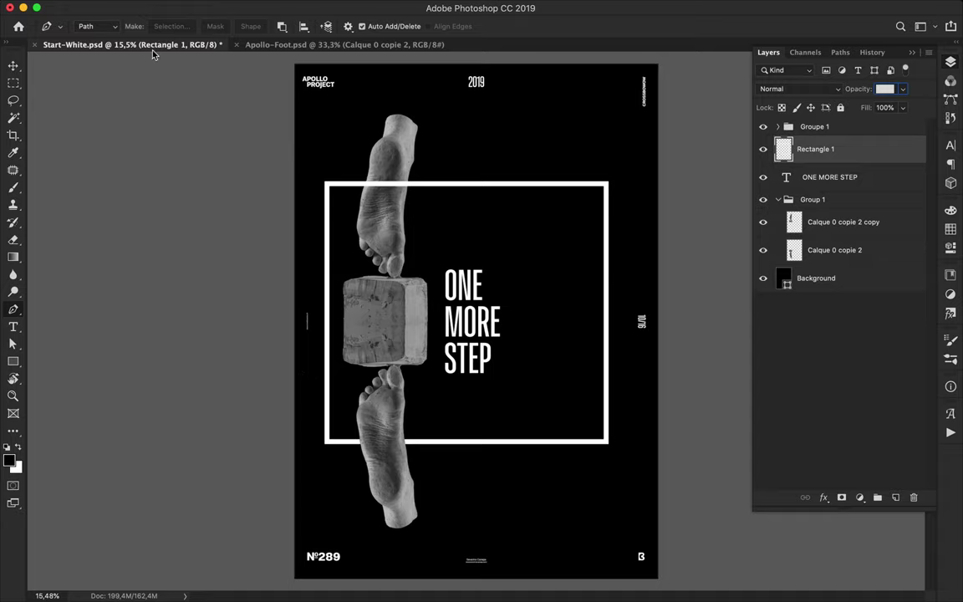
# Switch the Pen tool to Shape mode and draw a long vertical white line over the bottom foot
pyautogui.click(106, 27)
pyautogui.click(92, 15)
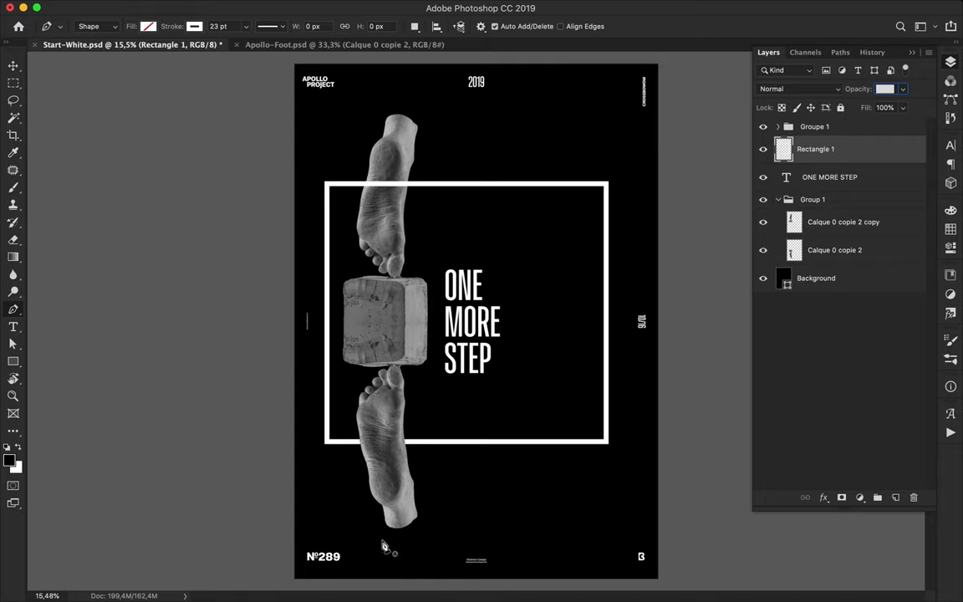
pyautogui.click(380, 441)
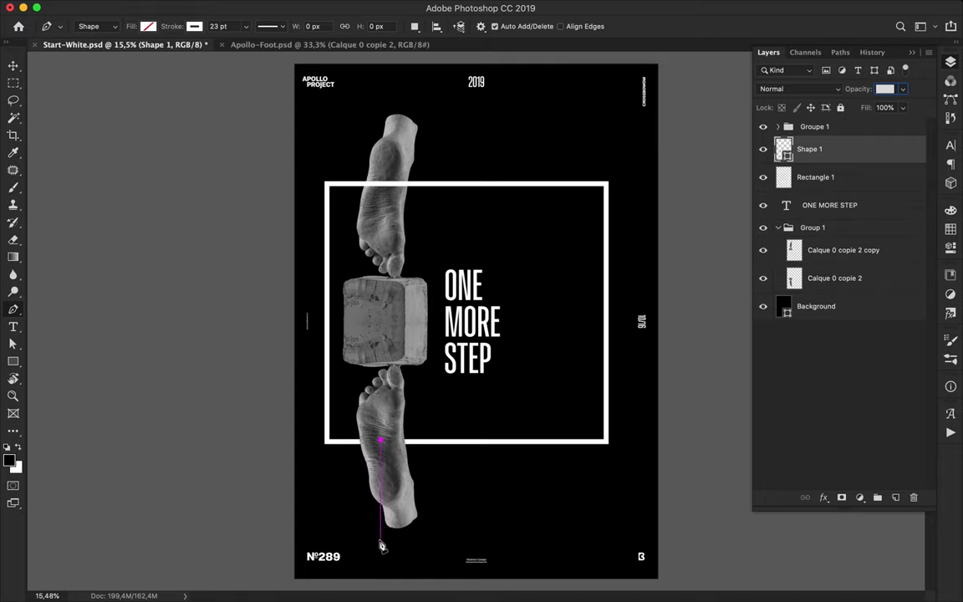
pyautogui.click(380, 540)
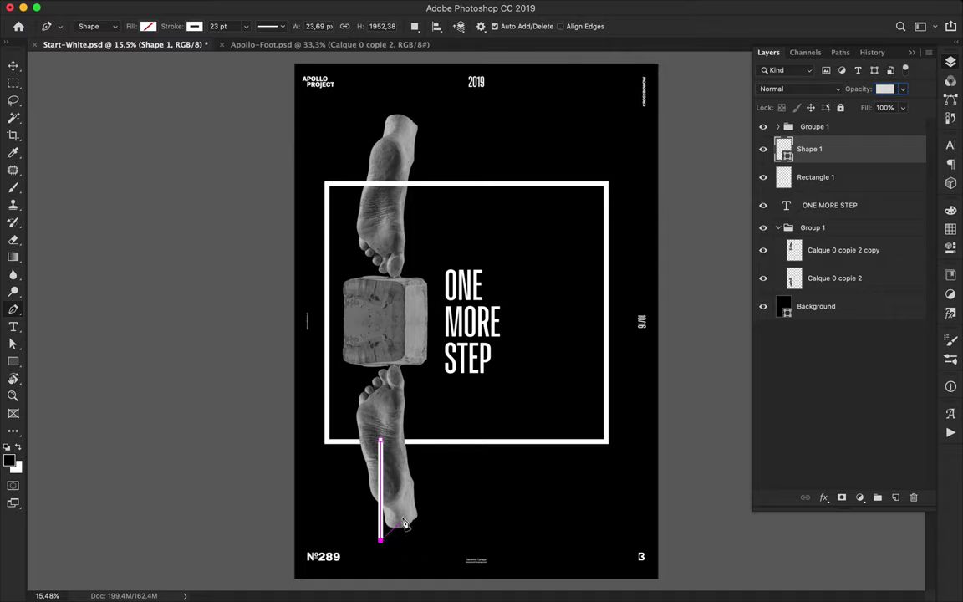
pyautogui.press('a')
pyautogui.press('v')
pyautogui.press('Return')
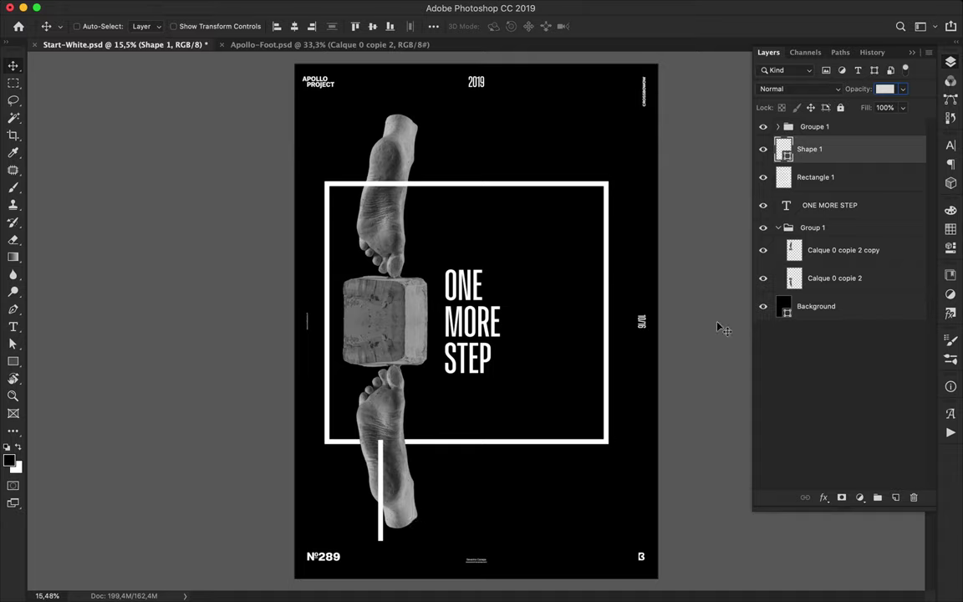
# Draw a short vertical white line beside the lower heel and start transforming it
pyautogui.click(845, 172)
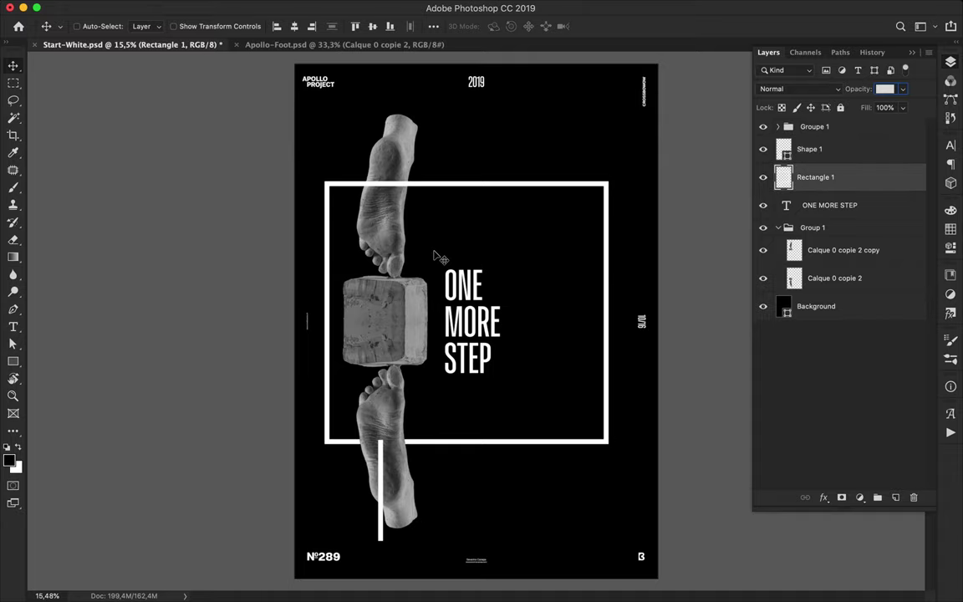
pyautogui.press('p')
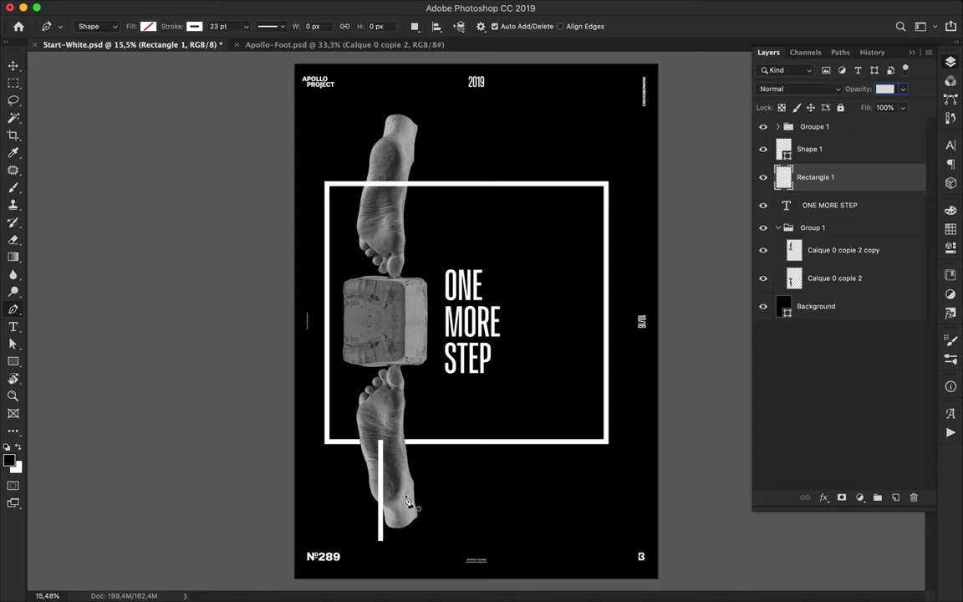
pyautogui.click(405, 486)
pyautogui.click(404, 506)
pyautogui.press('v')
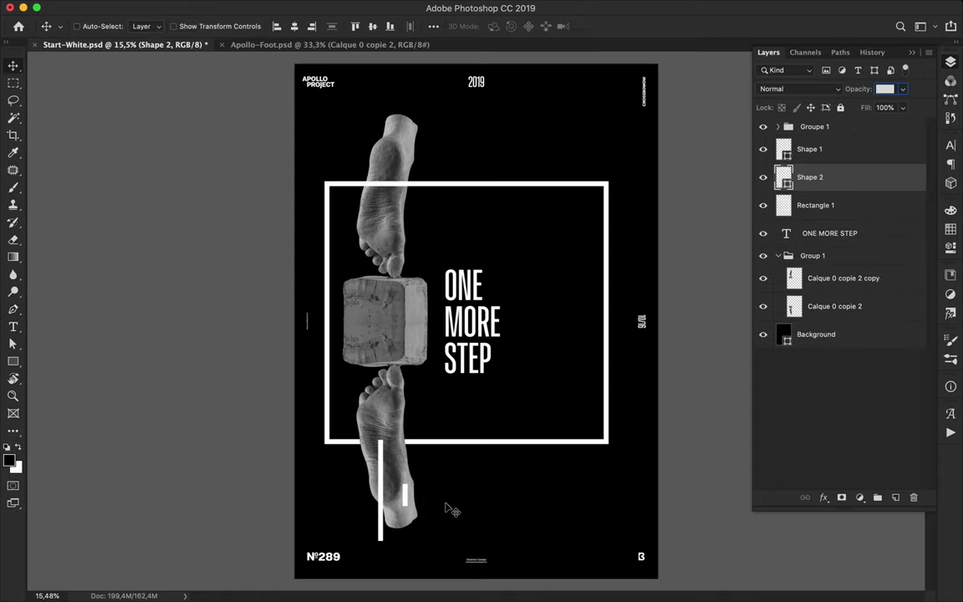
pyautogui.hotkey('ctrl', 't')
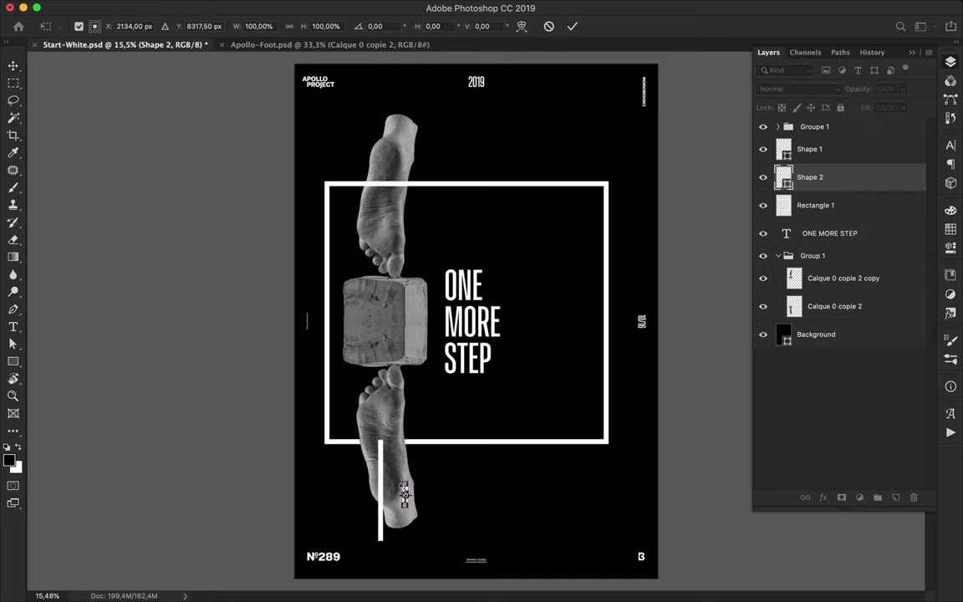
# Commit the transform and drag the short line's anchor to lengthen it downward
pyautogui.scroll(2, 405, 493)
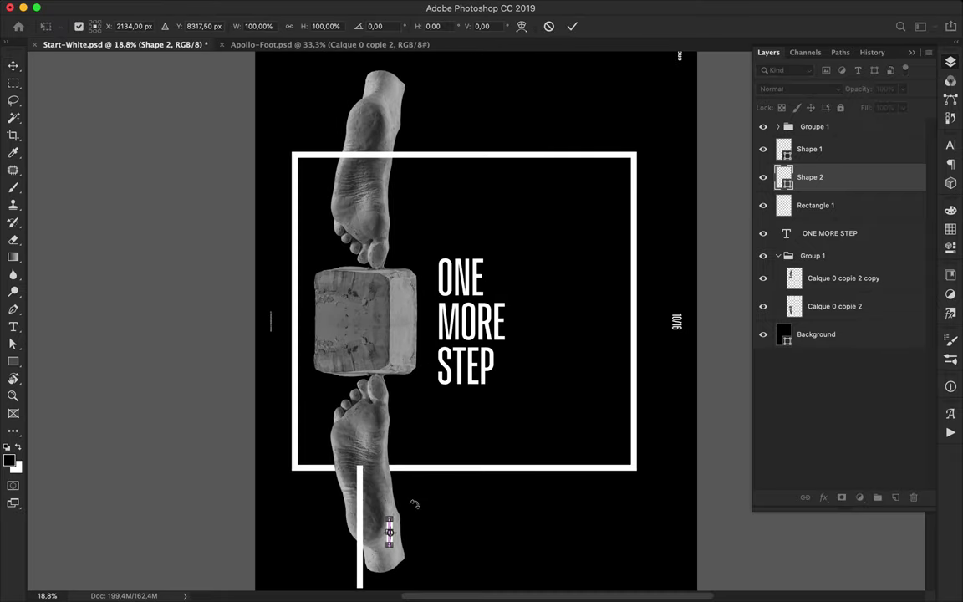
pyautogui.press('Return')
pyautogui.press('a')
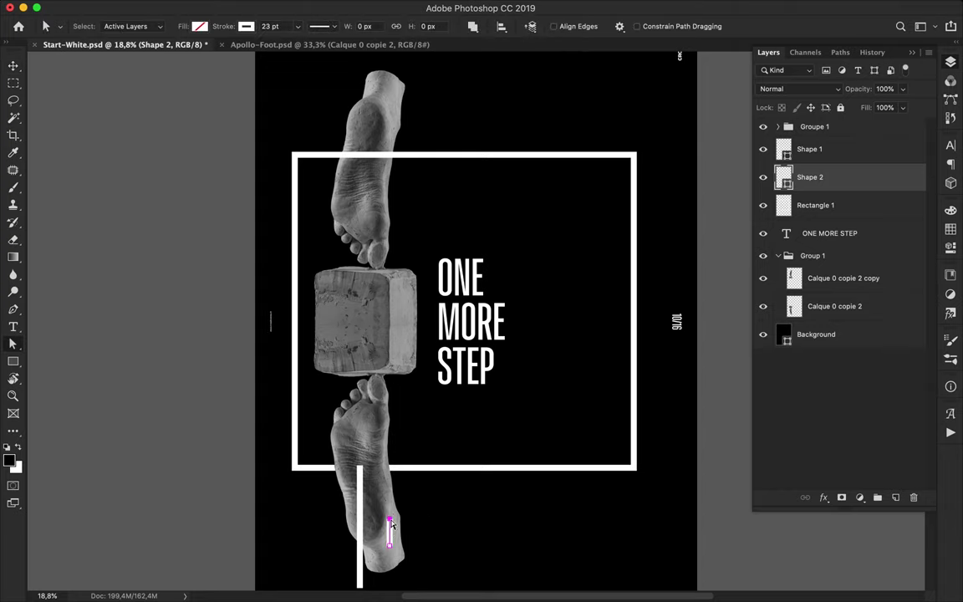
pyautogui.moveTo(390, 550); pyautogui.dragTo(391, 574)
pyautogui.click(359, 473)
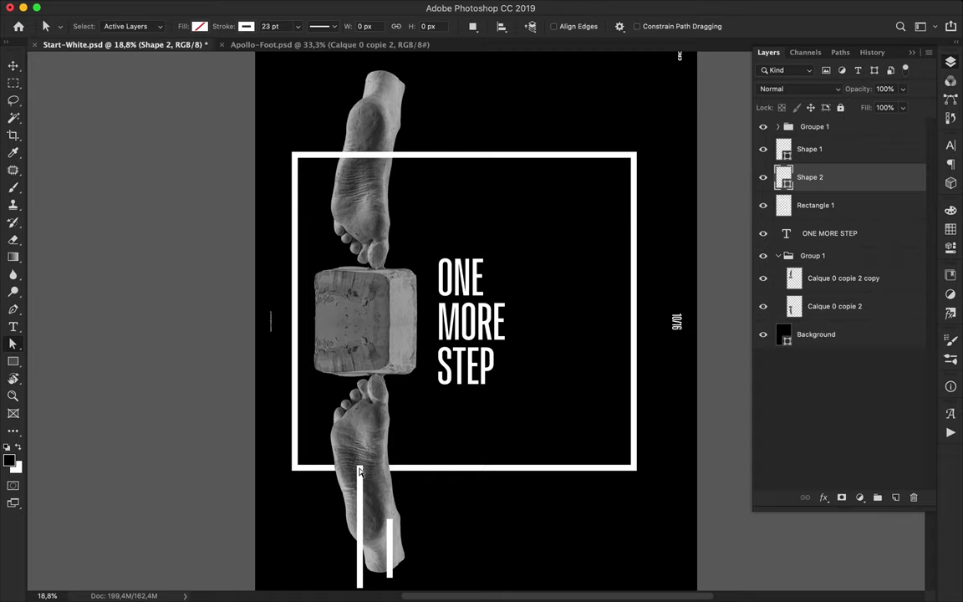
pyautogui.keyDown('ctrl'); pyautogui.keyDown('alt'); pyautogui.keyDown('super'); pyautogui.click(359, 472); pyautogui.keyUp('super'); pyautogui.keyUp('alt'); pyautogui.keyUp('ctrl')
# Move the long line's top end lower and extend it to the poster's bottom edge
pyautogui.press('v')
pyautogui.click(360, 474)
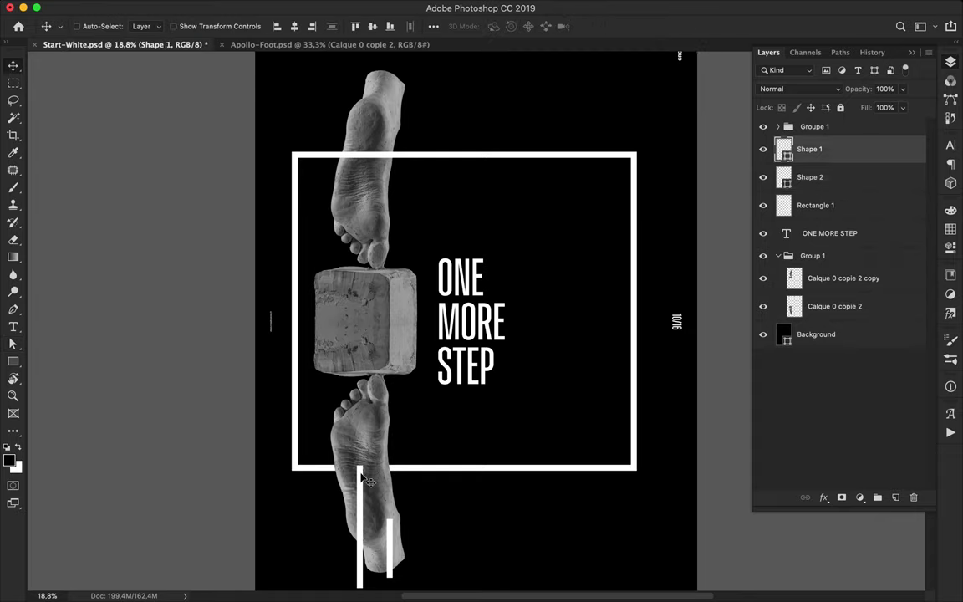
pyautogui.press('a')
pyautogui.click(360, 471)
pyautogui.moveTo(360, 469); pyautogui.dragTo(360, 493)
pyautogui.scroll(-3, 360, 494)
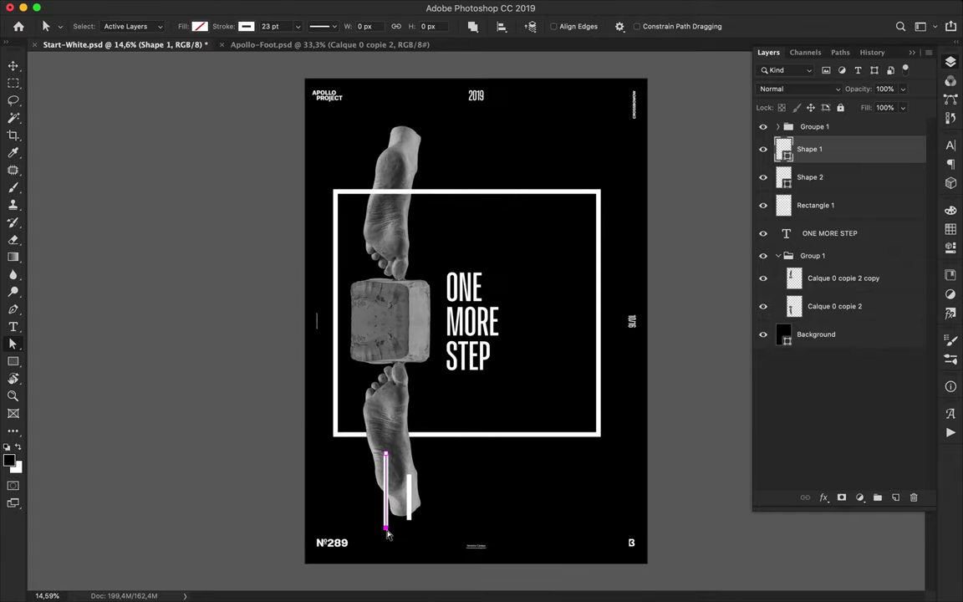
pyautogui.moveTo(386, 529); pyautogui.dragTo(387, 569)
pyautogui.click(436, 547)
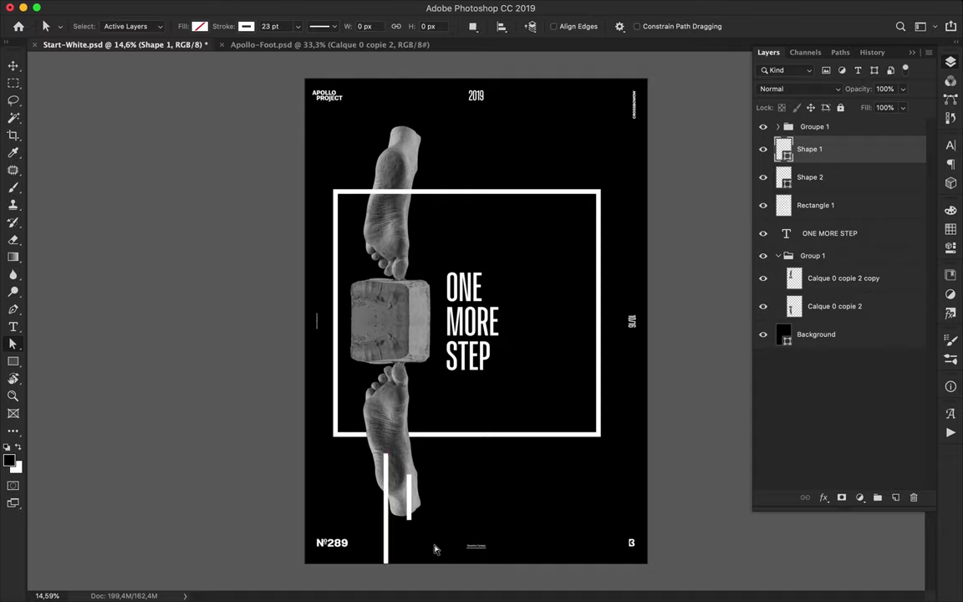
# Move Shape 2 just above Background so it sits behind the feet
pyautogui.press('v')
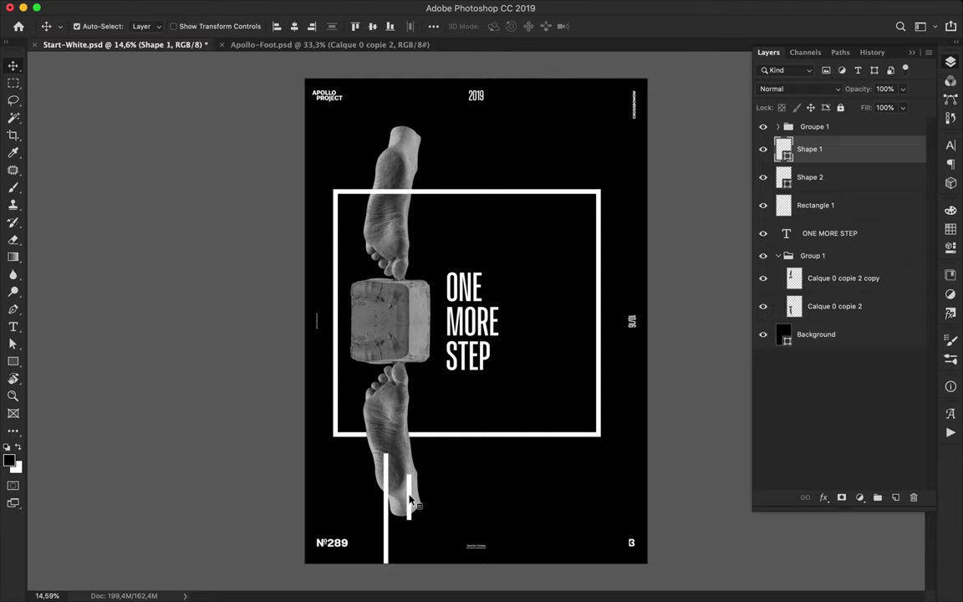
pyautogui.click(409, 500)
pyautogui.moveTo(824, 182); pyautogui.dragTo(824, 327)
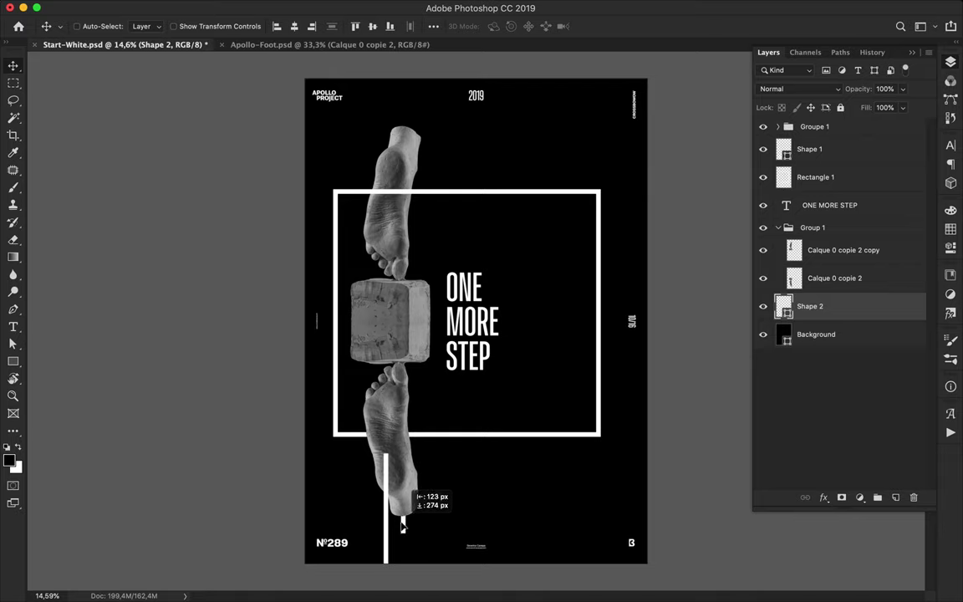
# Nudge Shape 2 under the lower heel and reduce its stroke width to 13 pt
pyautogui.moveTo(402, 524); pyautogui.dragTo(402, 524)
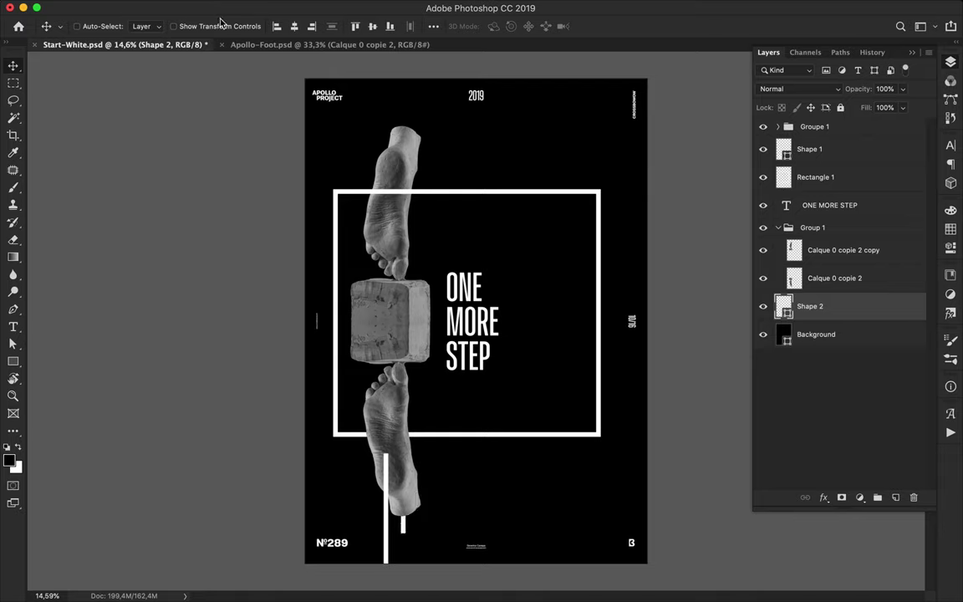
pyautogui.press('a')
pyautogui.click(282, 26)
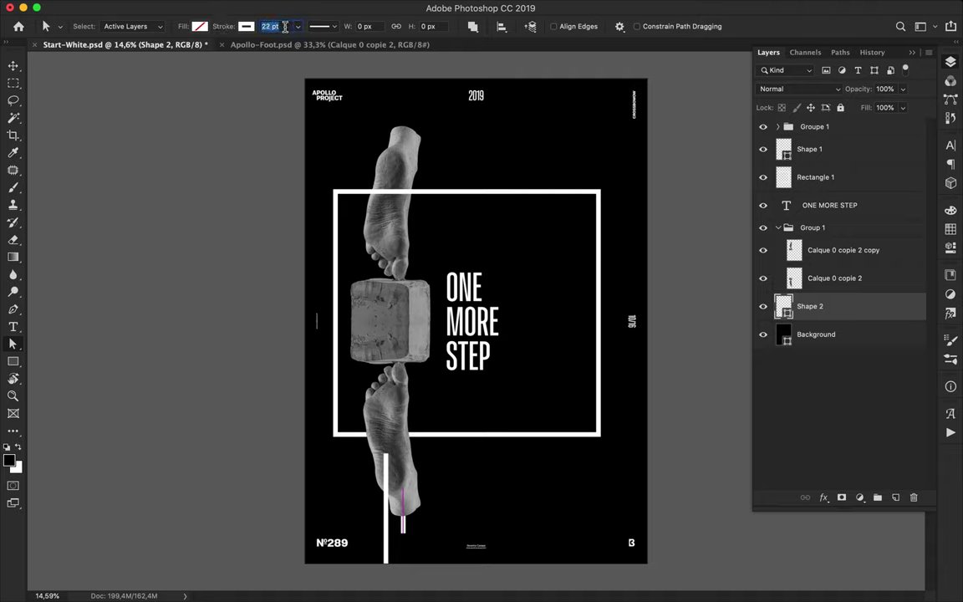
pyautogui.press('Down')
pyautogui.press('Down')
pyautogui.press('Down')
pyautogui.press('Down')
pyautogui.press('v')
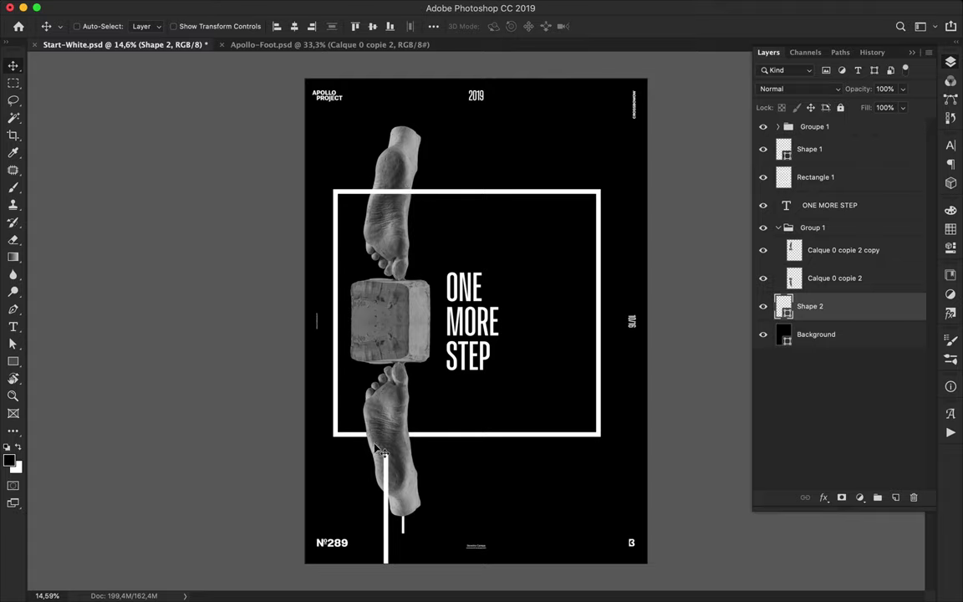
pyautogui.keyDown('super'); pyautogui.click(387, 504); pyautogui.keyUp('super')
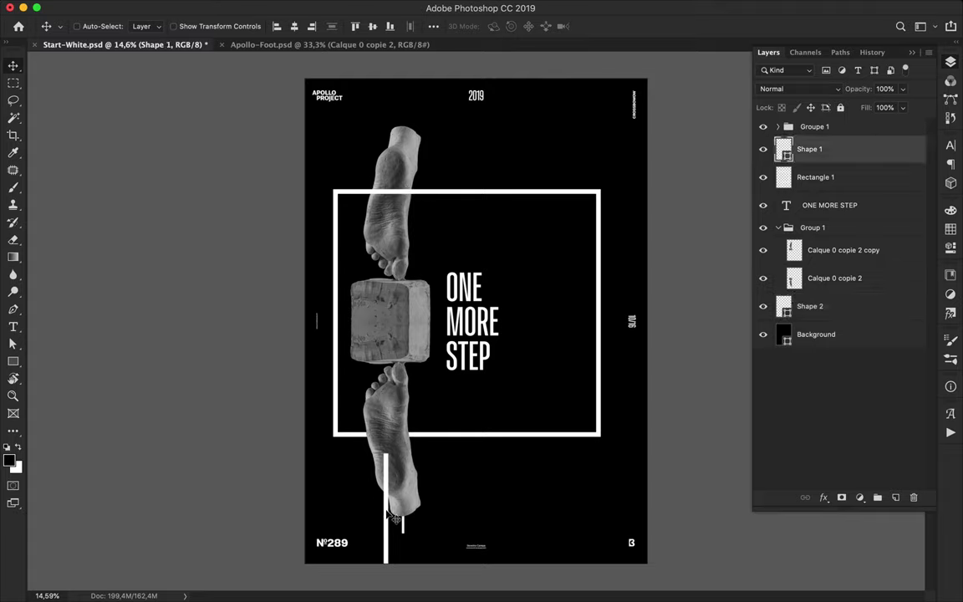
# Alt-drag a copy of Shape 1 up to the poster's top edge, aligned with the lower line
pyautogui.moveTo(387, 504)
pyautogui.mouseDown()
pyautogui.moveTo(379, 233)
pyautogui.moveTo(371, 255)
pyautogui.moveTo(379, 257)
pyautogui.moveTo(386, 177)
pyautogui.mouseUp()
pyautogui.moveTo(385, 142); pyautogui.dragTo(388, 145)
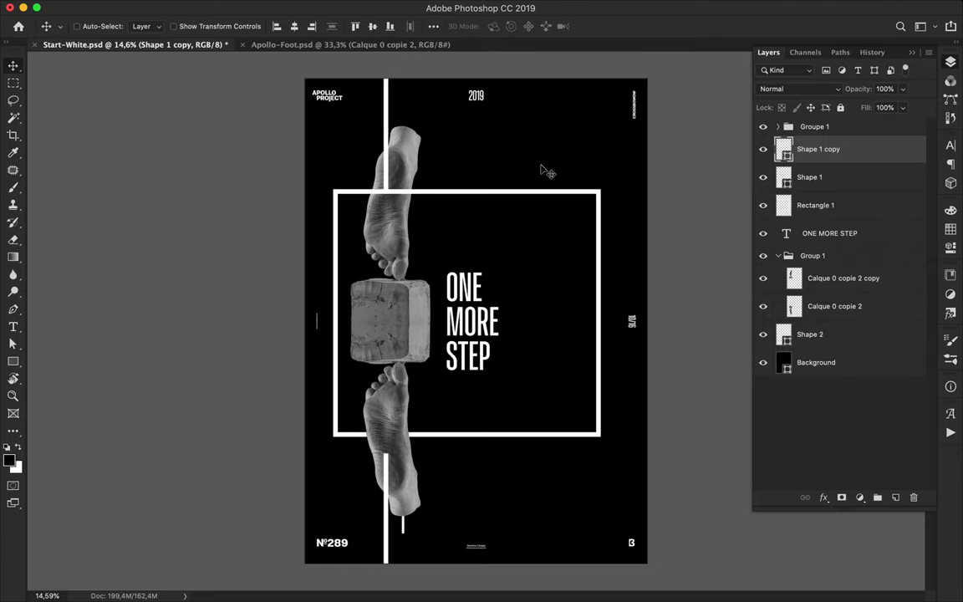
# Duplicate Shape 2 up beside the upper foot, then make and undo a second copy further left
pyautogui.press('ctrl')
pyautogui.click(403, 527)
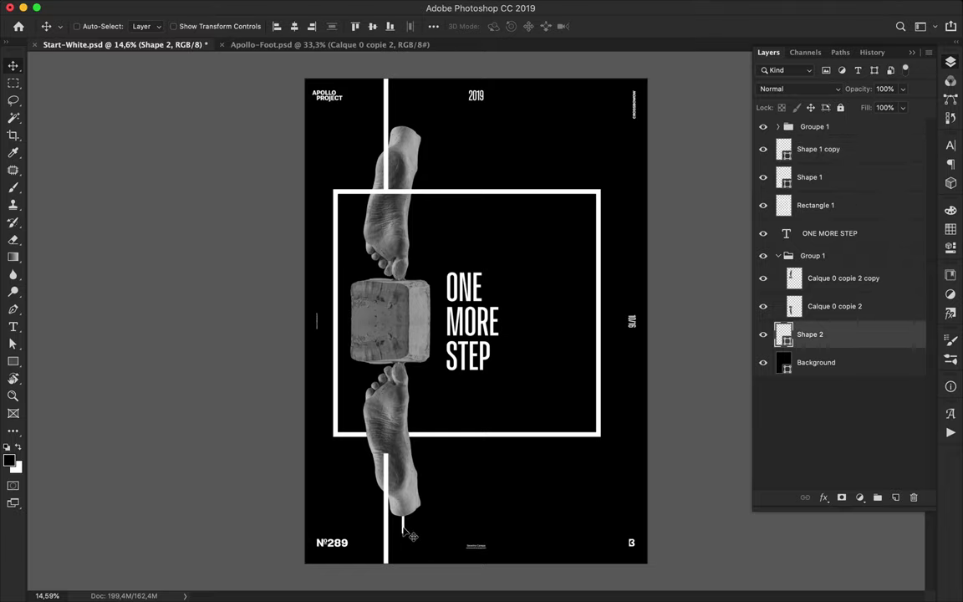
pyautogui.moveTo(371, 483)
pyautogui.mouseDown()
pyautogui.moveTo(425, 167)
pyautogui.moveTo(402, 159)
pyautogui.mouseUp()
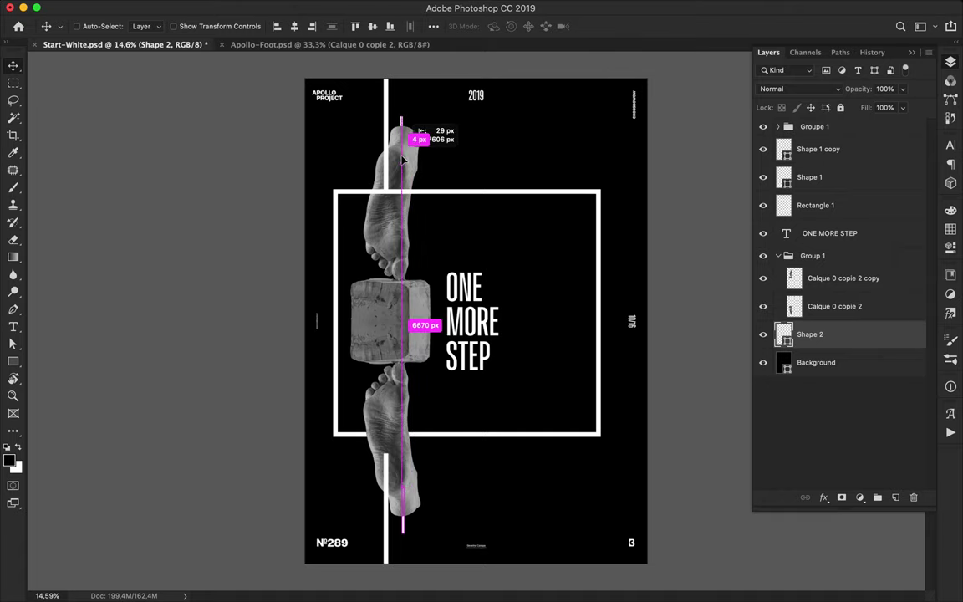
pyautogui.moveTo(402, 159); pyautogui.dragTo(403, 151)
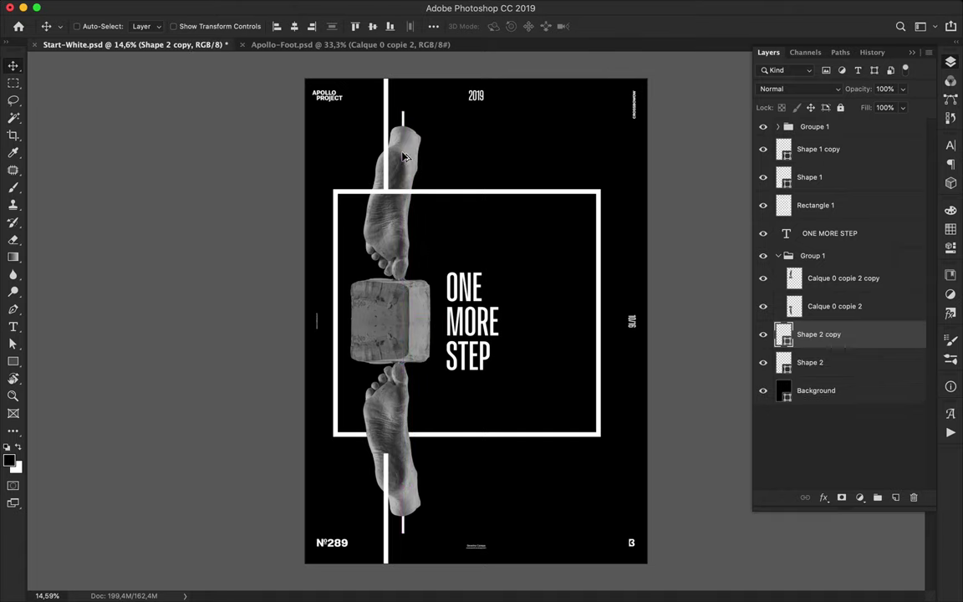
pyautogui.moveTo(408, 123); pyautogui.dragTo(378, 118)
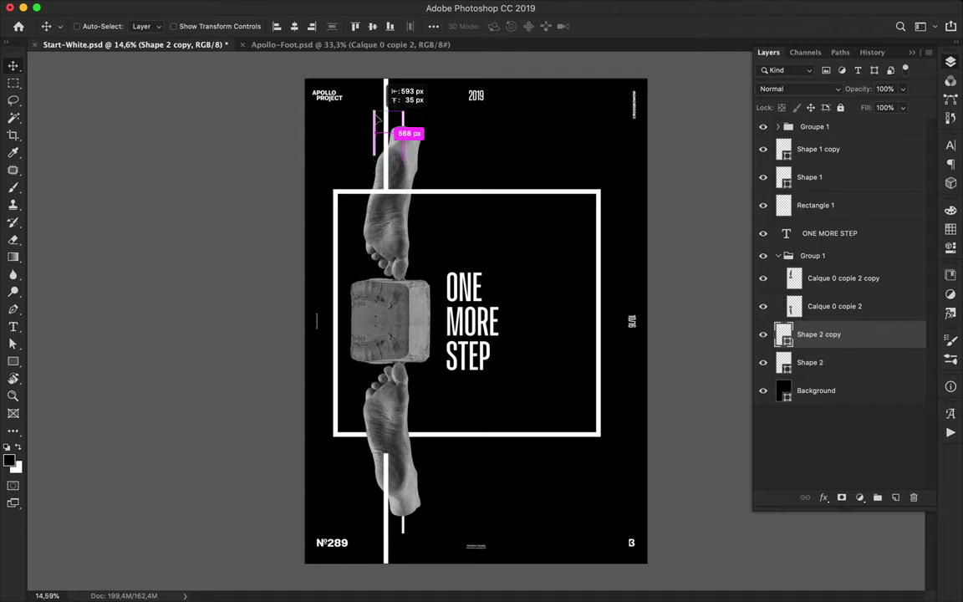
pyautogui.moveTo(377, 119); pyautogui.dragTo(378, 100)
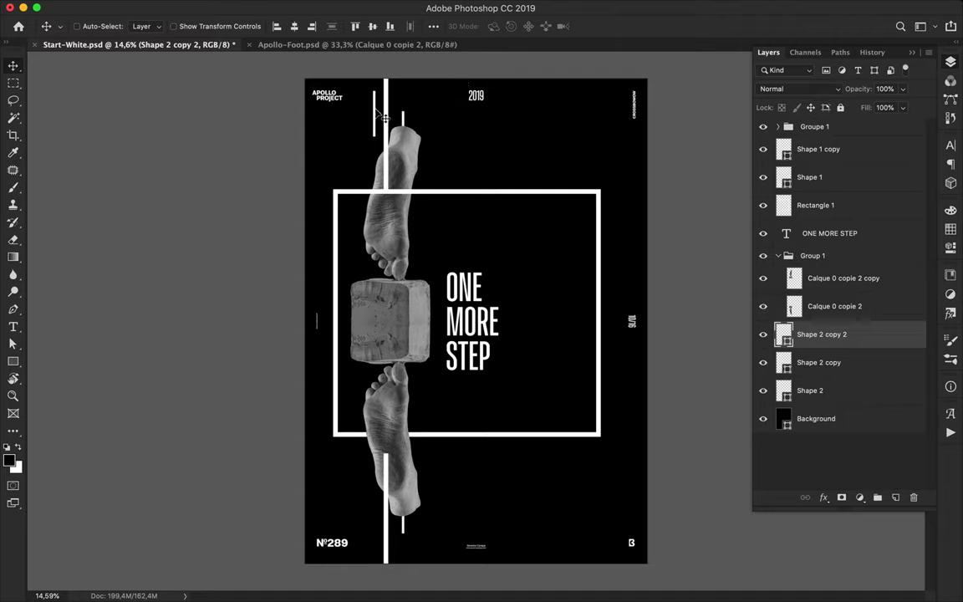
pyautogui.hotkey('ctrl', 'z')
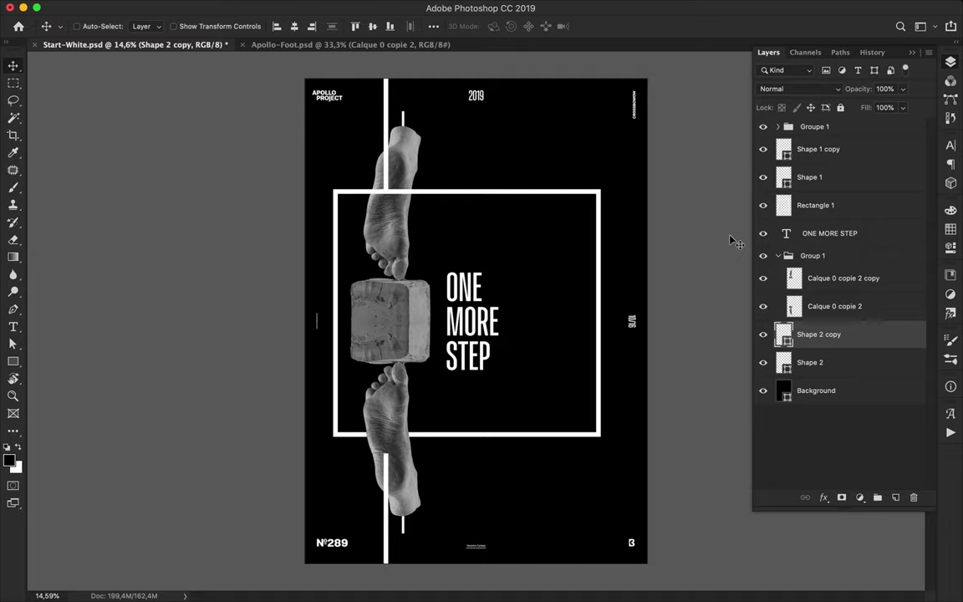
# Save the poster as Start-White.psd
pyautogui.hotkey('ctrl', 's')
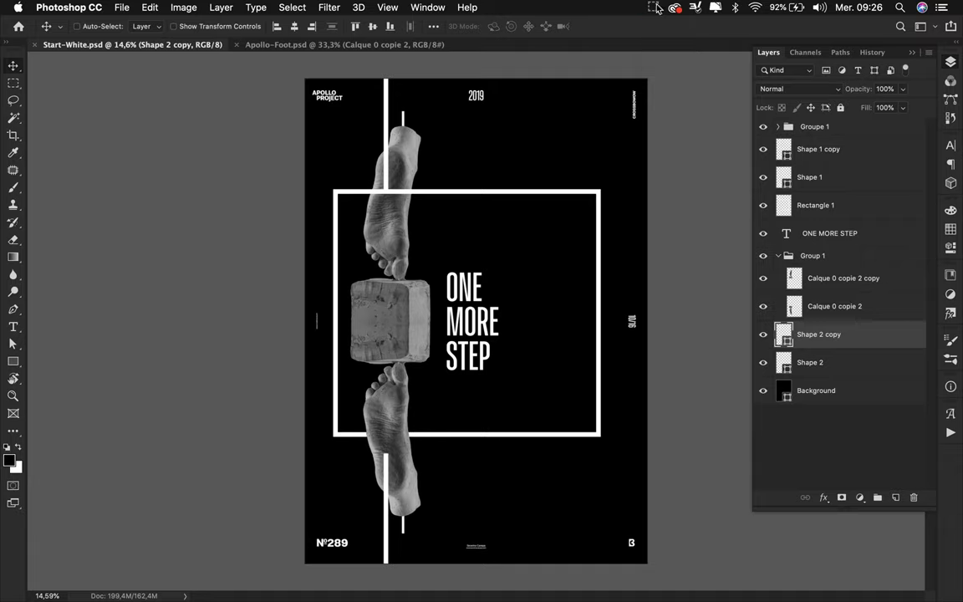
# Stop and save the screen recording from the macOS menu bar
pyautogui.click(654, 6)
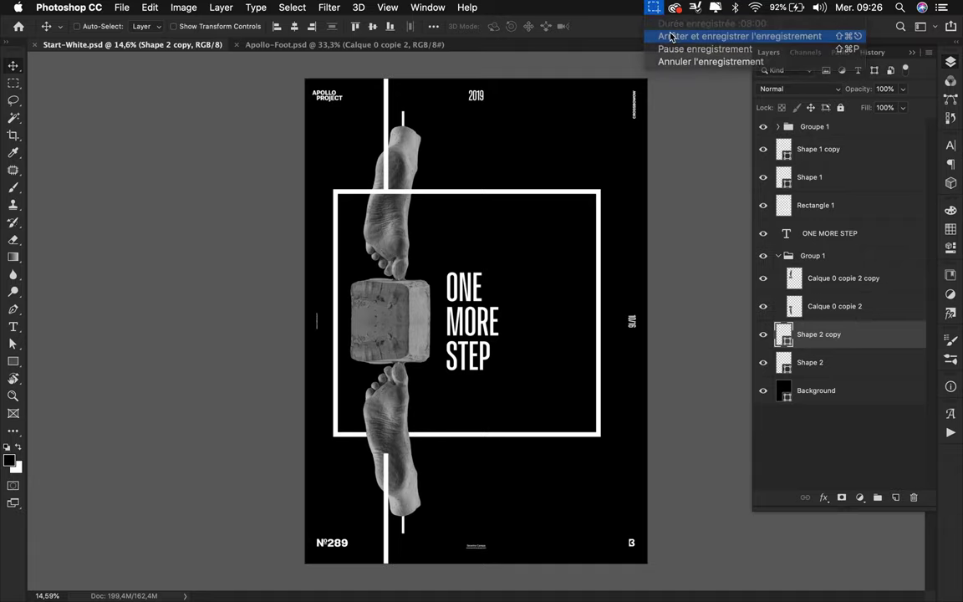
pyautogui.click(671, 36)
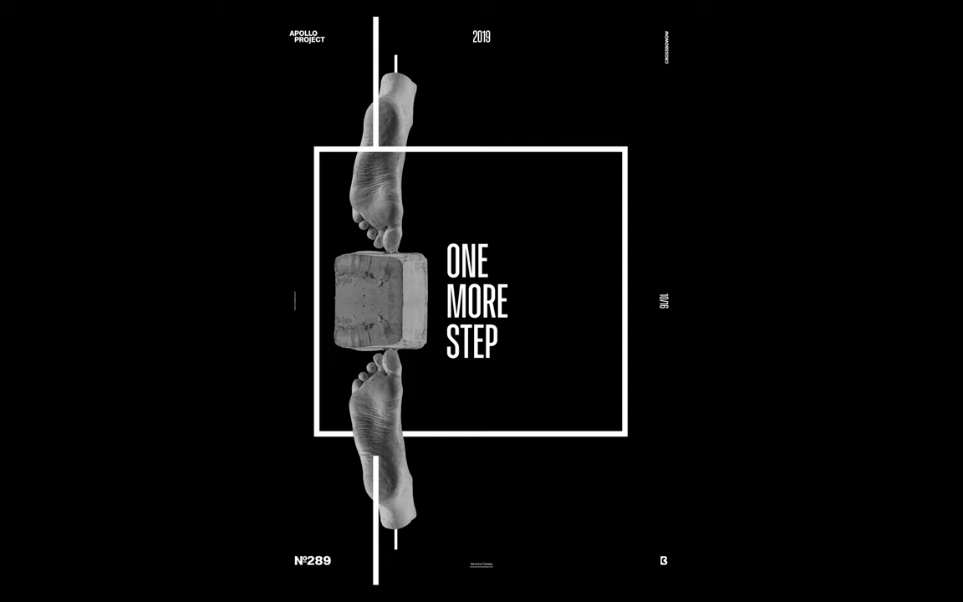